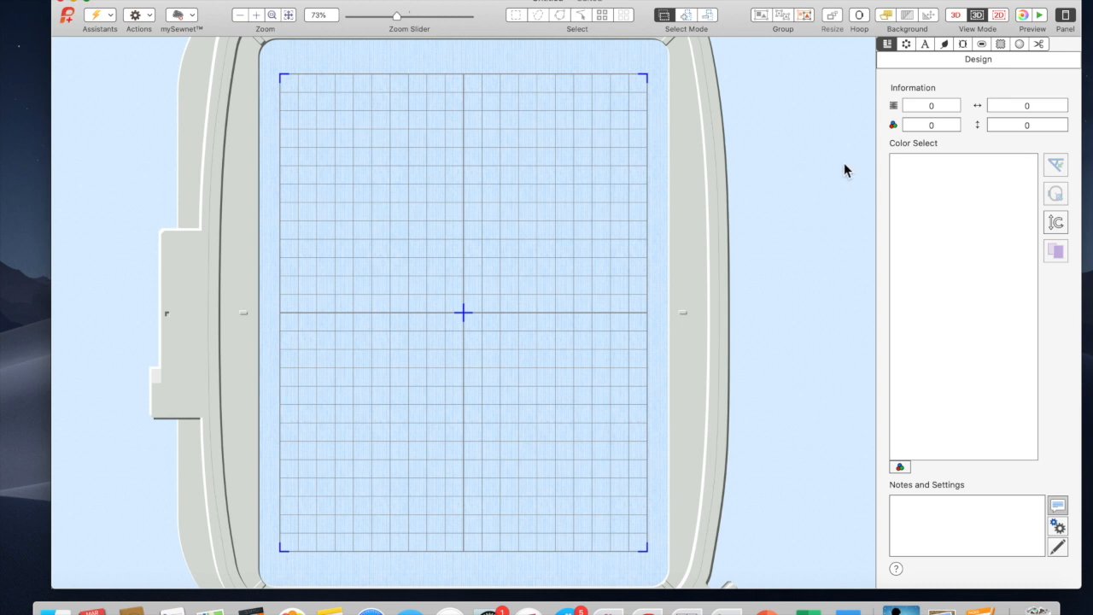
# Step: Open the lettering settings and choose the circle shape for the text
pyautogui.click(925, 45)
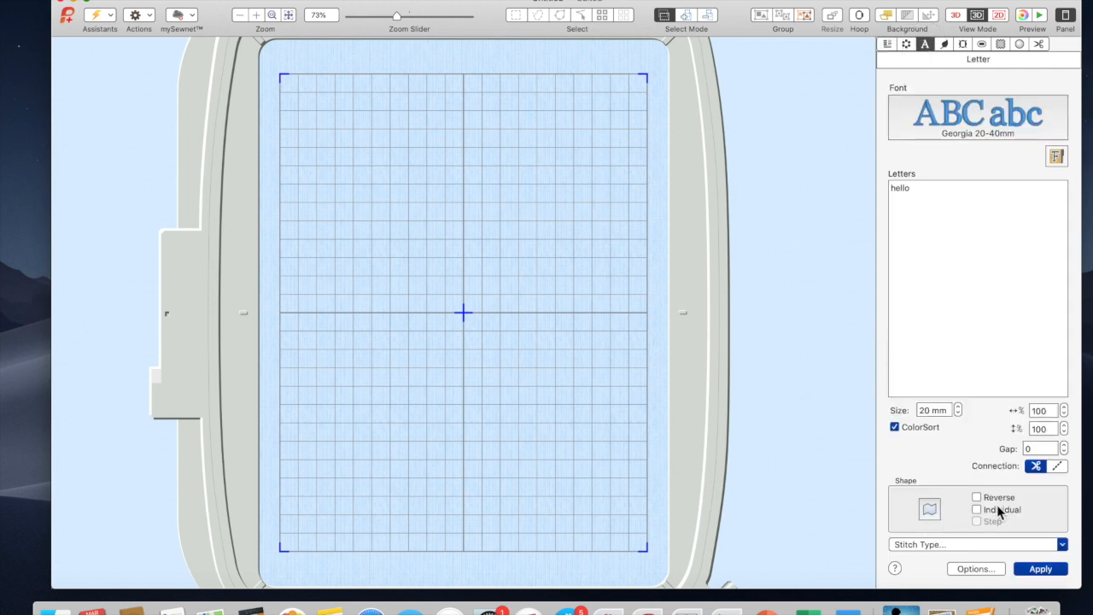
pyautogui.click(937, 514)
pyautogui.click(749, 496)
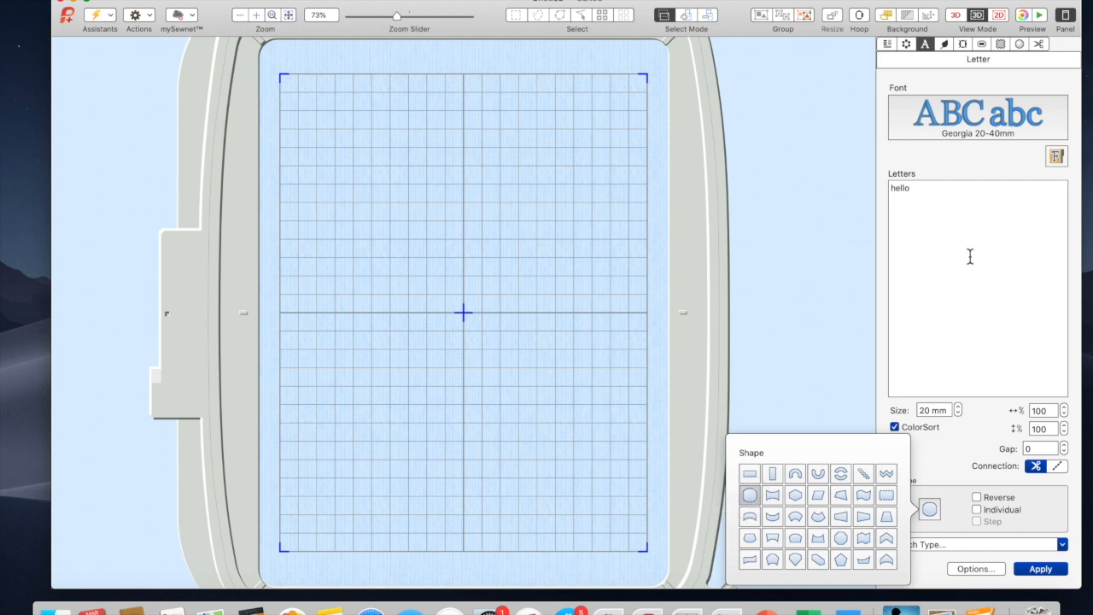
# Step: Replace the lettering text with "Hello" and add it to the hoop in the circle shape
pyautogui.click(886, 185)
pyautogui.moveTo(886, 186); pyautogui.dragTo(837, 188)
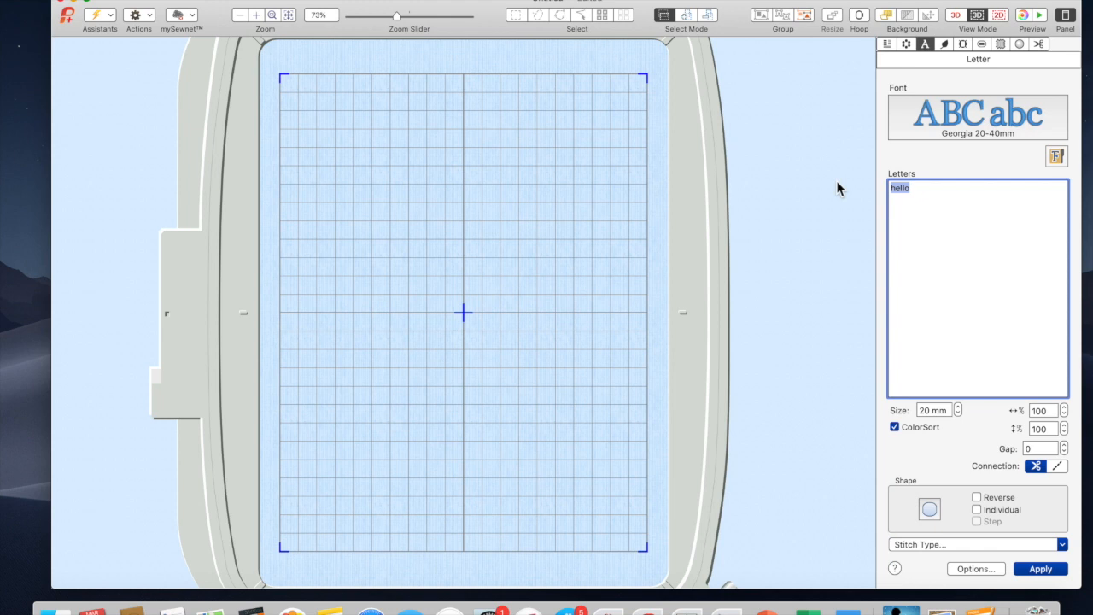
pyautogui.press('BackSpace')
pyautogui.write('Heloo')
pyautogui.press('BackSpace')
pyautogui.press('BackSpace')
pyautogui.write('lo')
pyautogui.click(1041, 570)
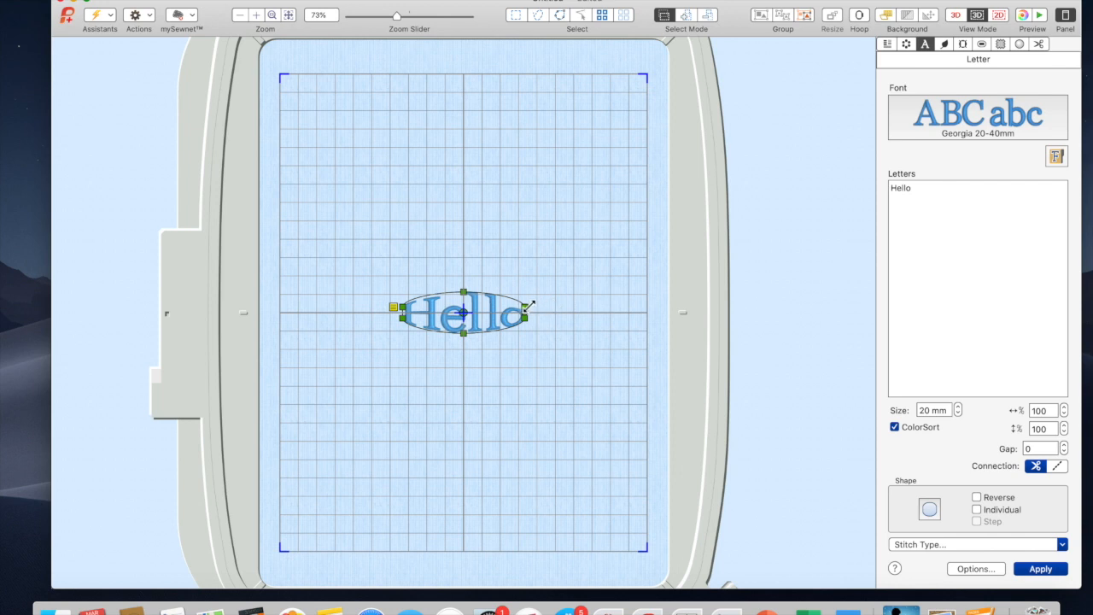
# Step: Enlarge the circular "Hello" lettering and move it to the hoop's upper-left area
pyautogui.moveTo(527, 303); pyautogui.dragTo(596, 266)
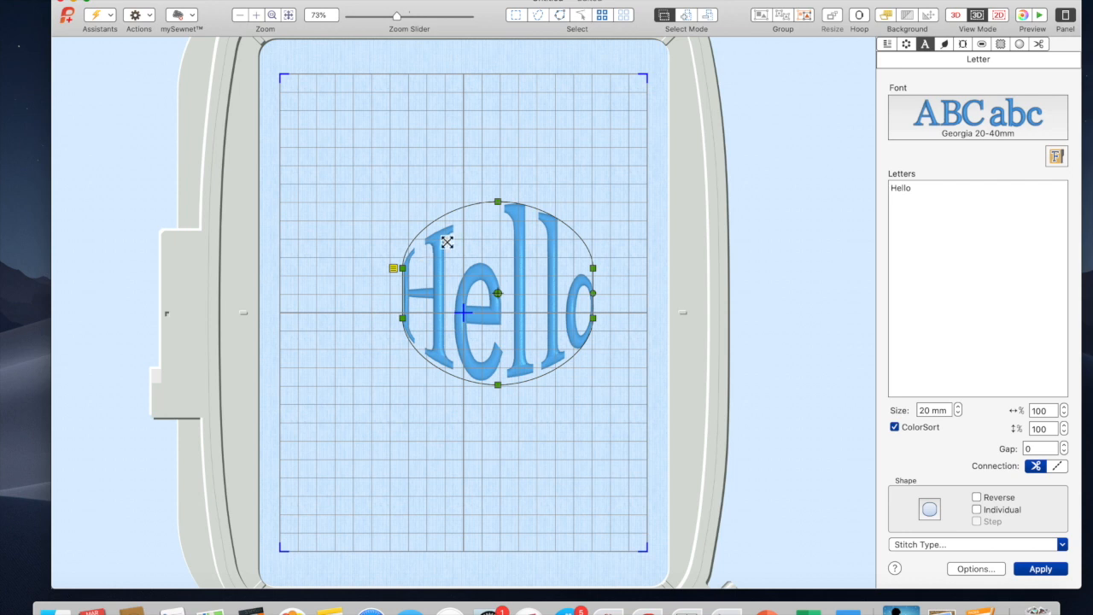
pyautogui.moveTo(477, 231); pyautogui.dragTo(366, 117)
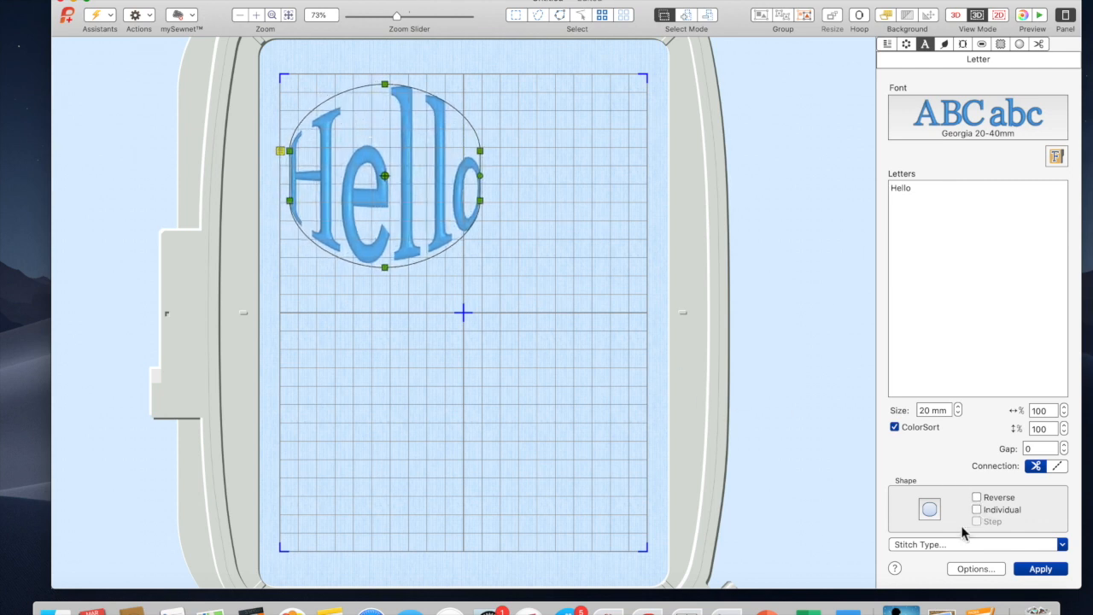
# Step: Add a Reverse version of the circular "Hello" lettering and place it below the large one
pyautogui.click(979, 500)
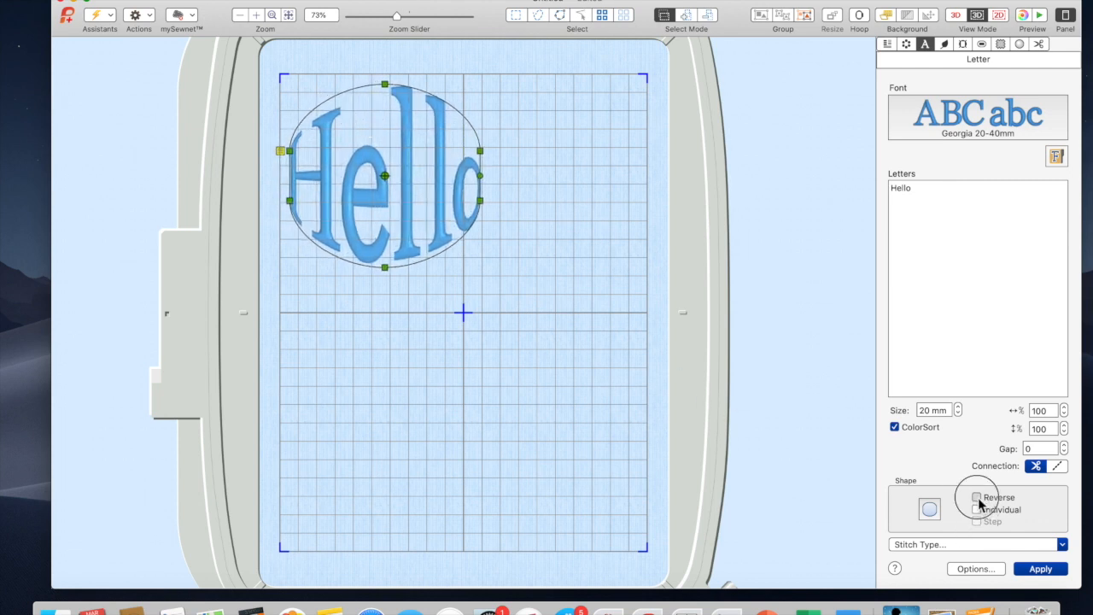
pyautogui.click(1041, 569)
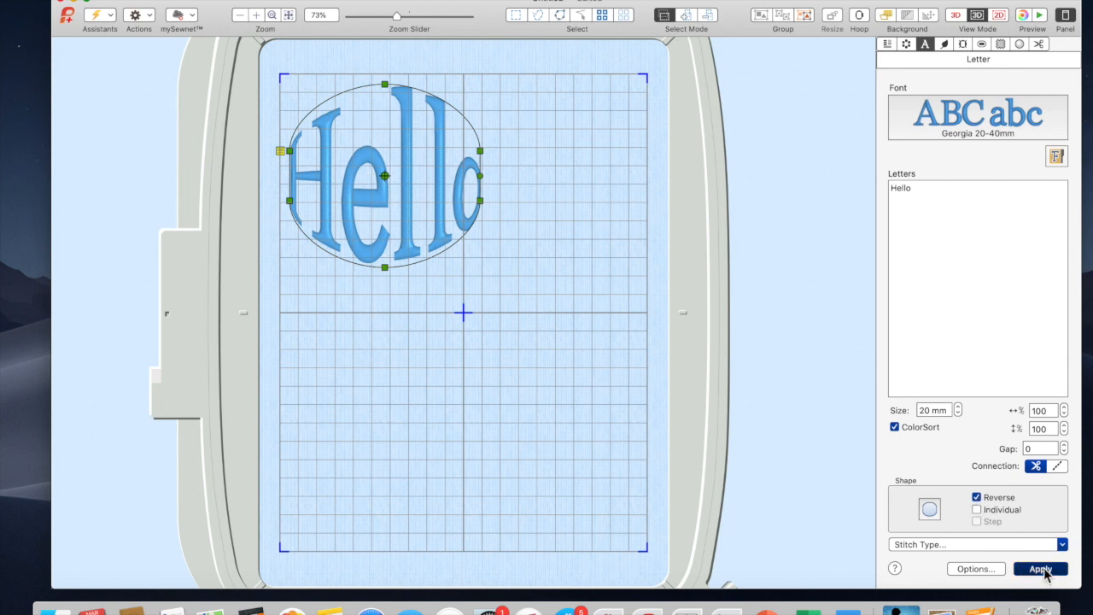
pyautogui.moveTo(415, 293); pyautogui.dragTo(416, 336)
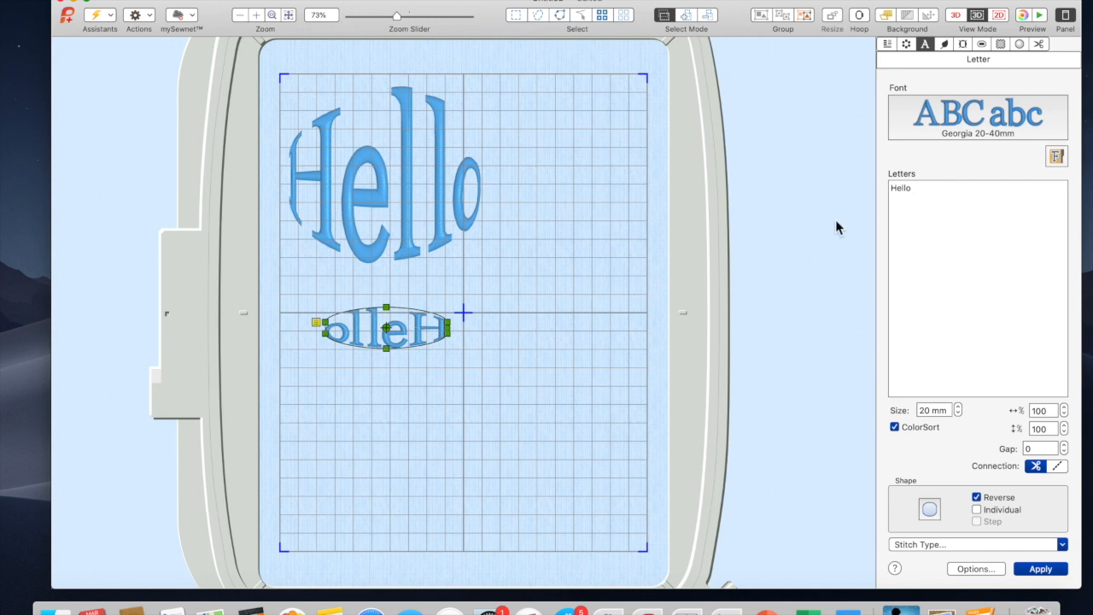
# Step: Add a reversed lowercase "hello" in the circle shape and delete the reversed capitalised "Hello" above it
pyautogui.moveTo(914, 188); pyautogui.dragTo(871, 184)
pyautogui.press('BackSpace')
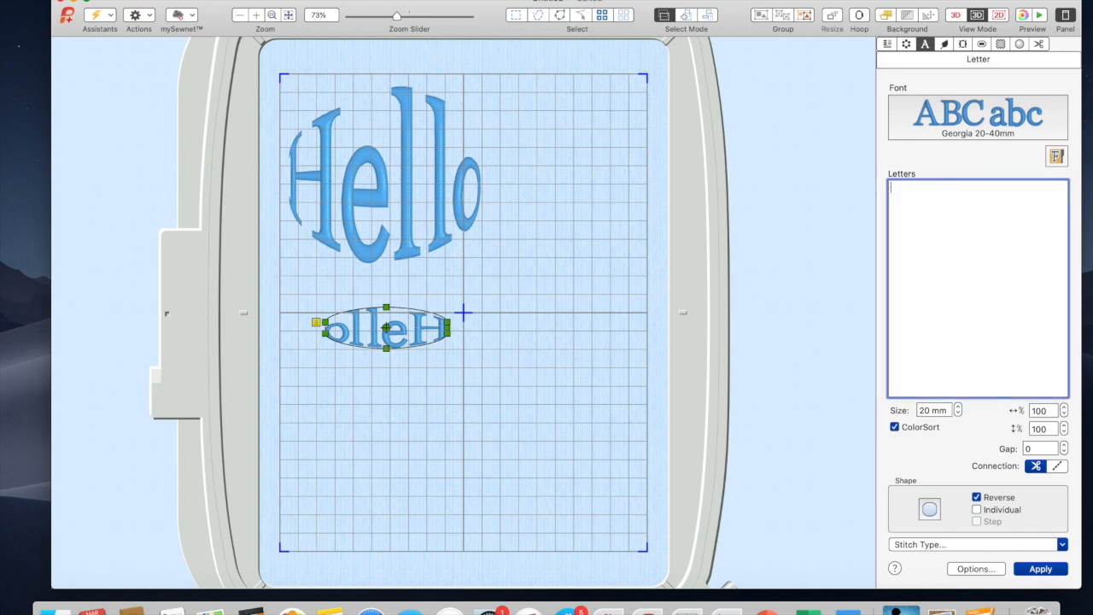
pyautogui.write('hello')
pyautogui.press('Return')
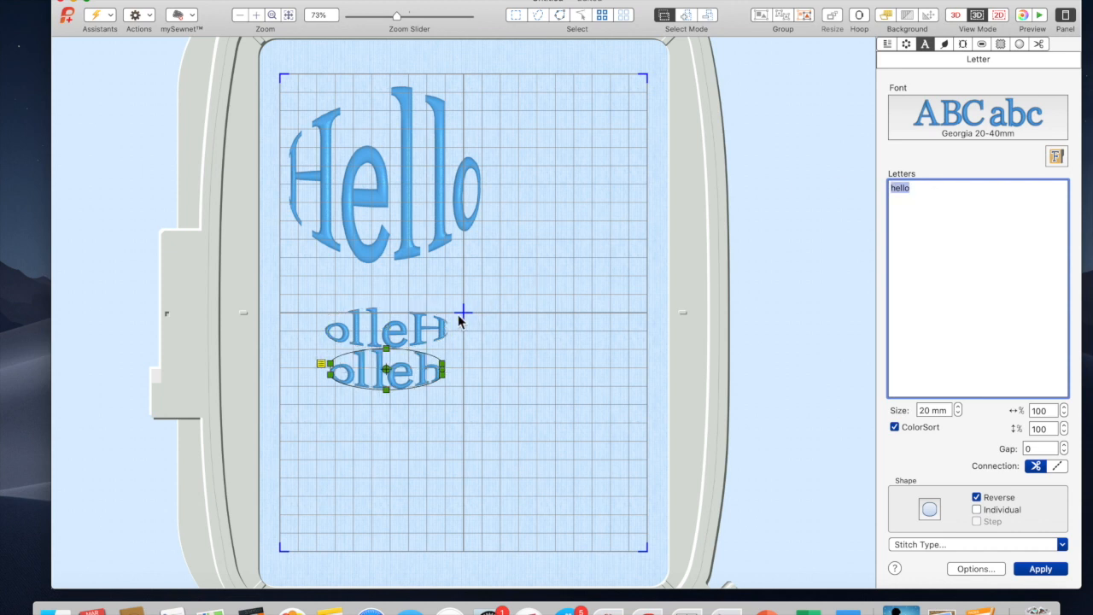
pyautogui.click(435, 327)
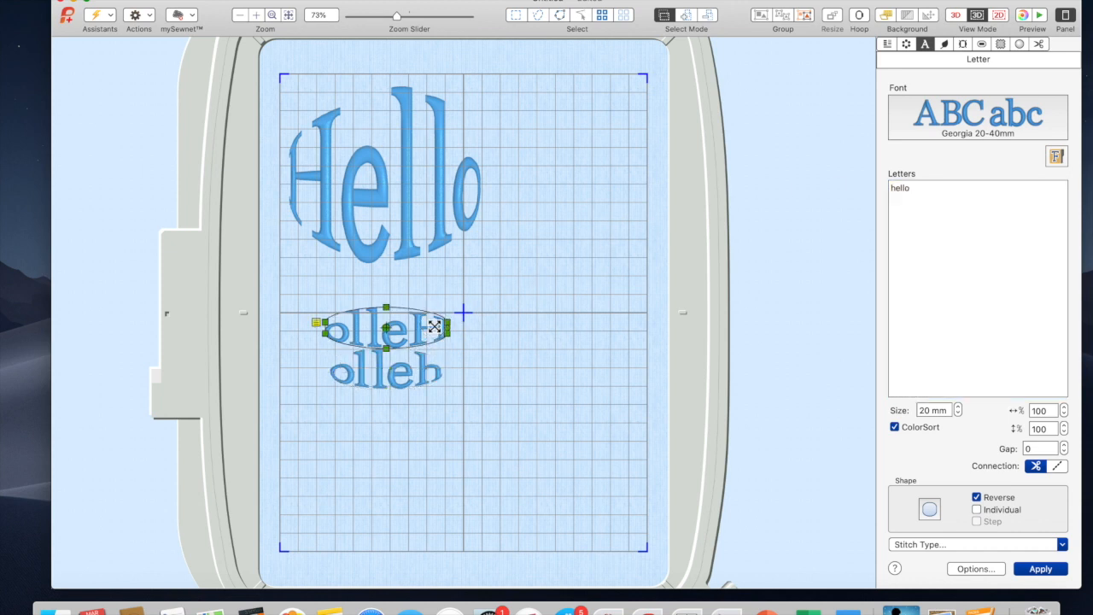
pyautogui.press('Delete')
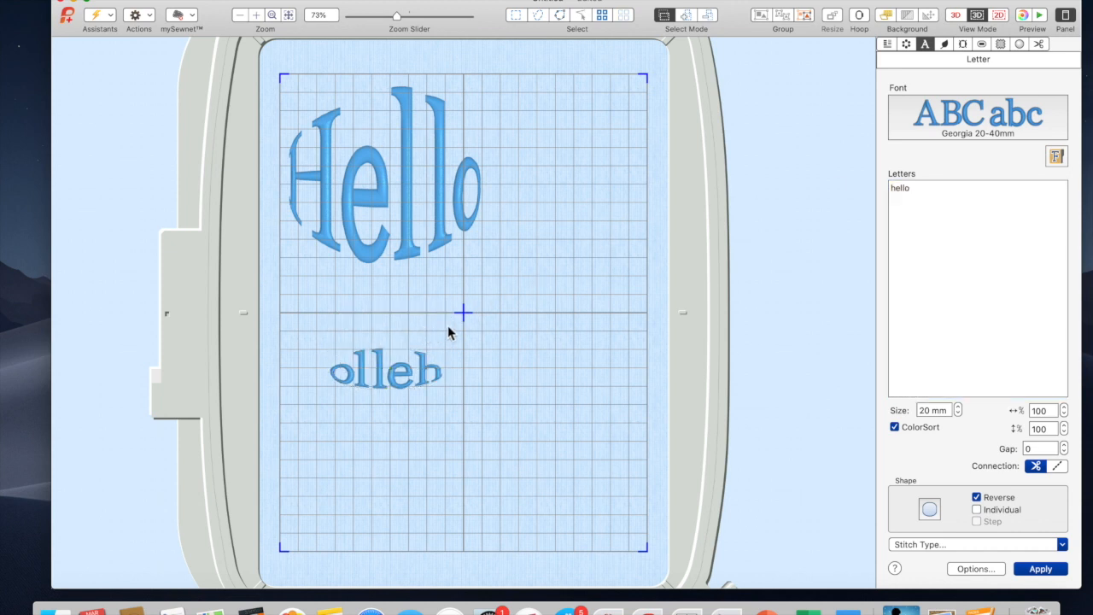
# Step: Turn off Reverse, add "hello" in the circle shape, and place it just below and right of the reversed lettering
pyautogui.click(977, 499)
pyautogui.click(1040, 569)
pyautogui.moveTo(477, 304); pyautogui.dragTo(593, 374)
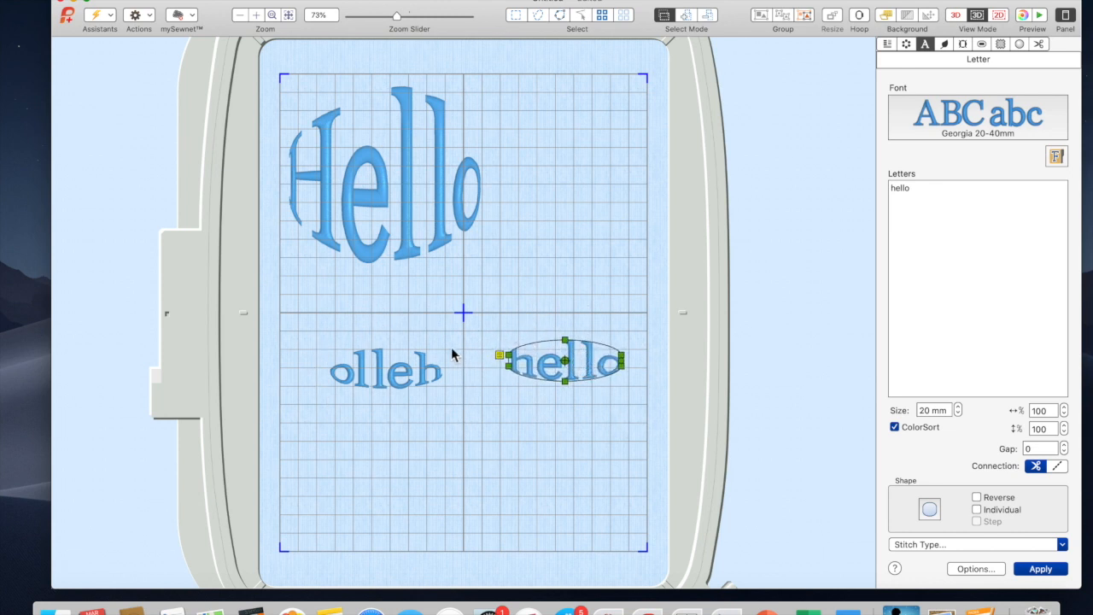
pyautogui.moveTo(587, 351); pyautogui.dragTo(497, 399)
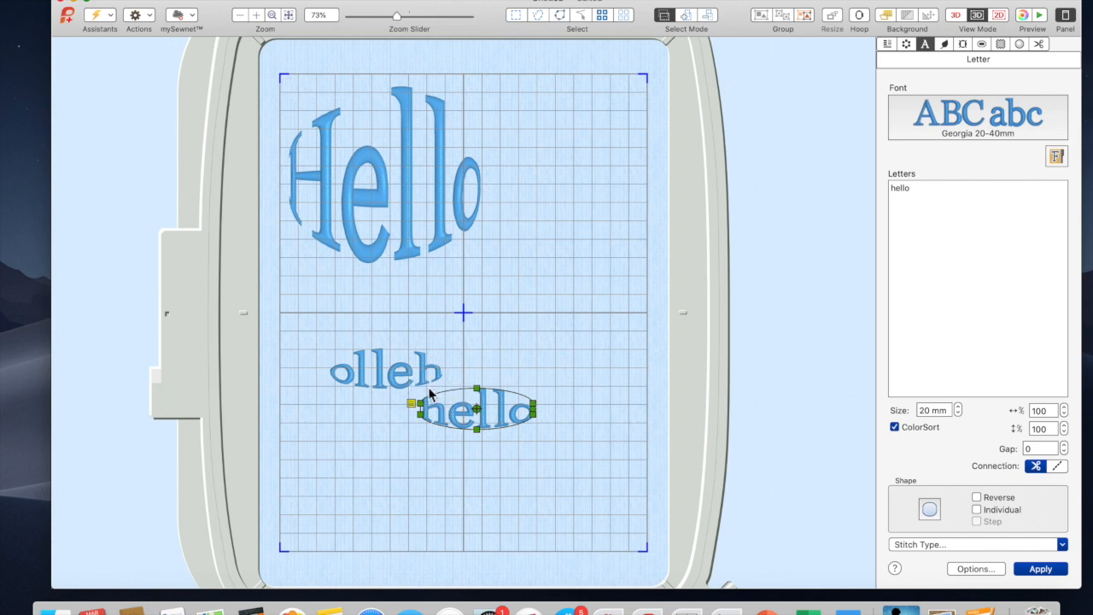
pyautogui.click(321, 375)
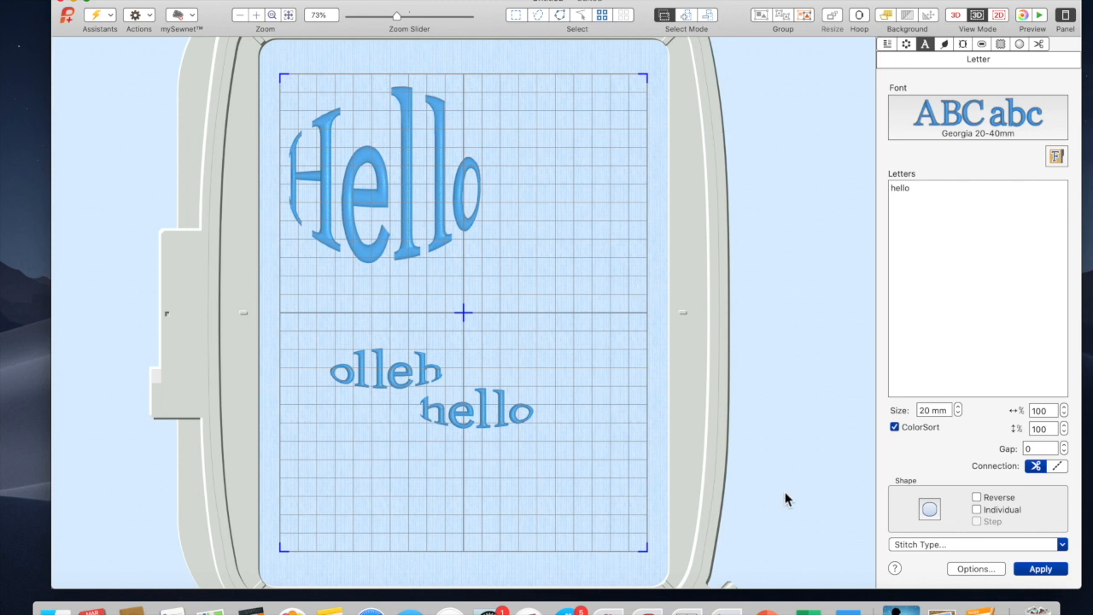
# Step: Add "hello" with Individual enabled, then enlarge the lettering and place it to the right of the large "Hello"
pyautogui.click(977, 509)
pyautogui.click(1045, 568)
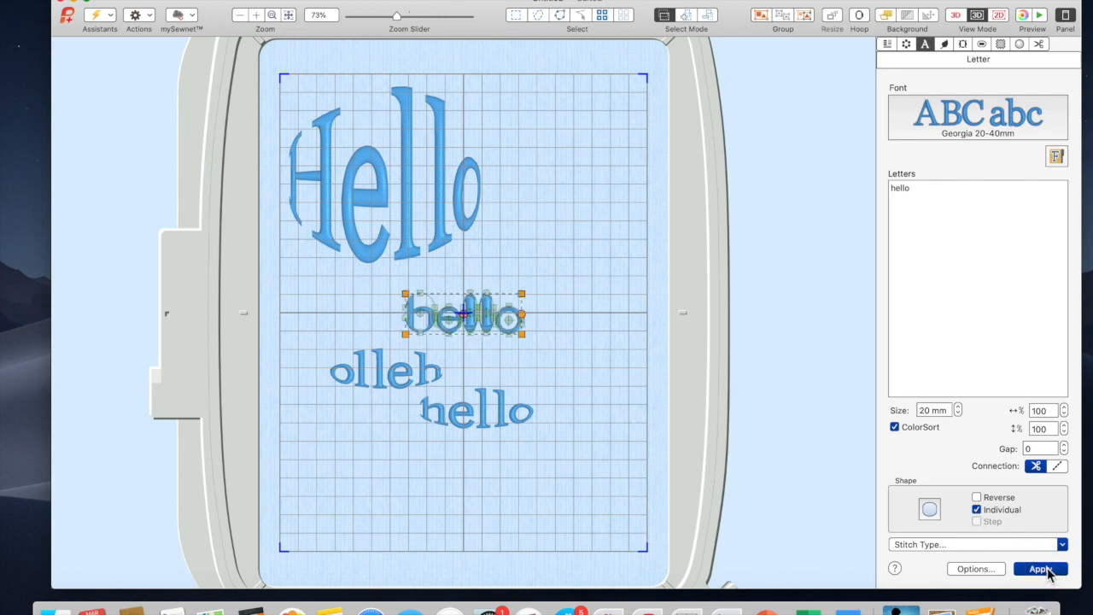
pyautogui.moveTo(503, 320); pyautogui.dragTo(649, 384)
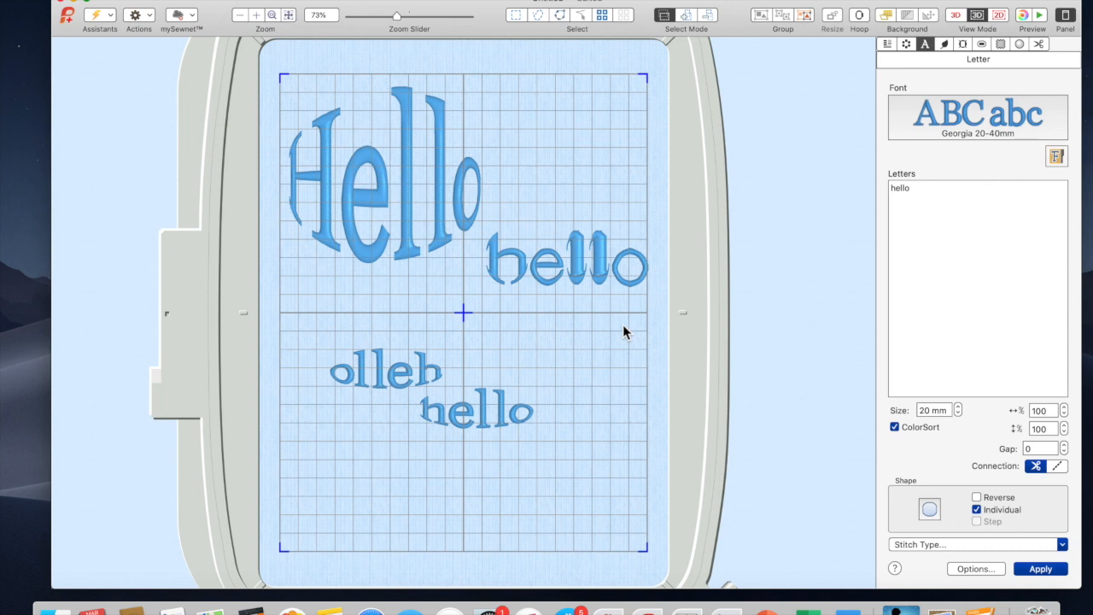
# Step: Delete all lettering from the hoop
pyautogui.press('super+a')
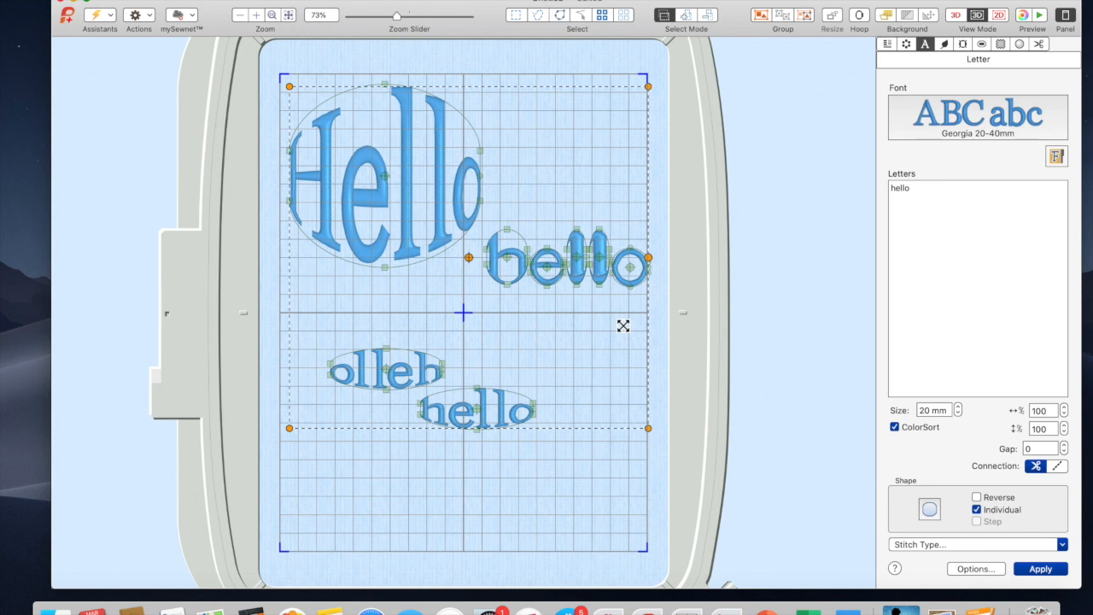
pyautogui.press('Delete')
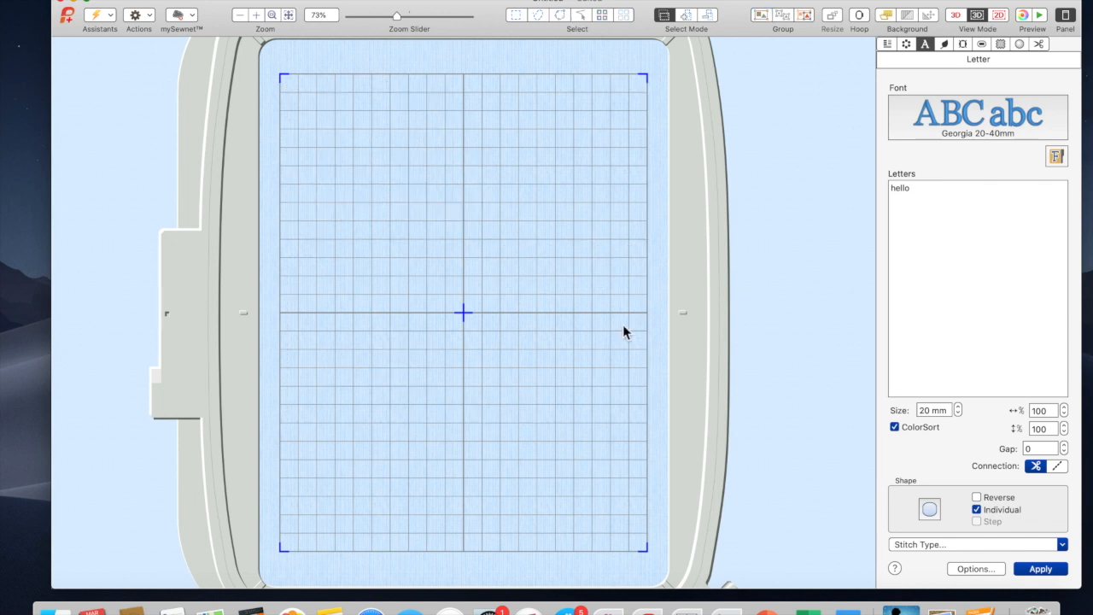
# Step: Change the lettering shape to the up-and-down zigzag panel and turn off Individual
pyautogui.click(929, 509)
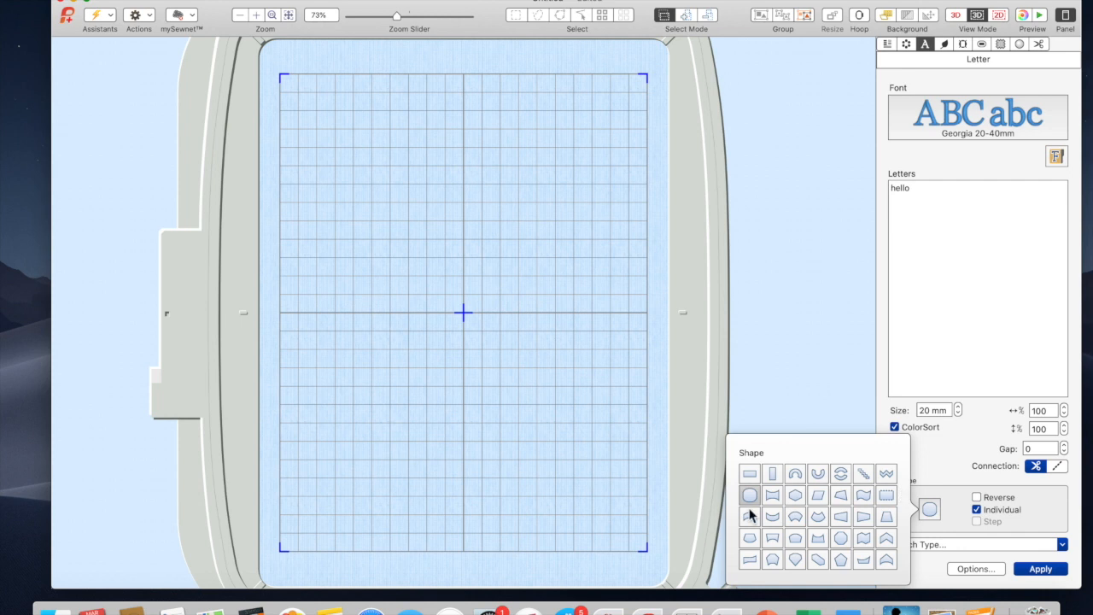
pyautogui.click(865, 540)
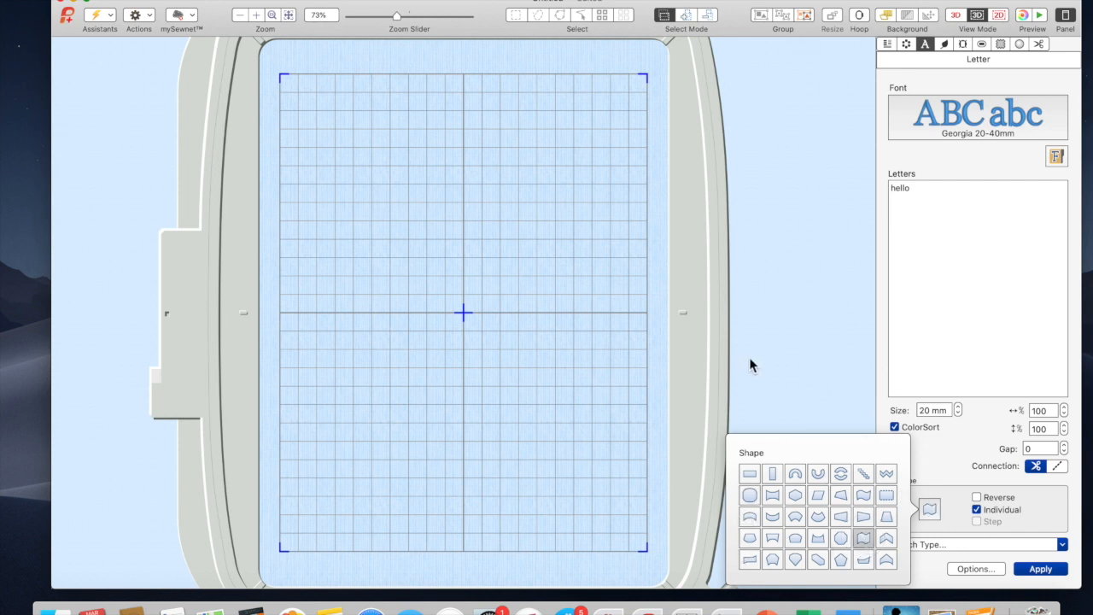
pyautogui.click(974, 509)
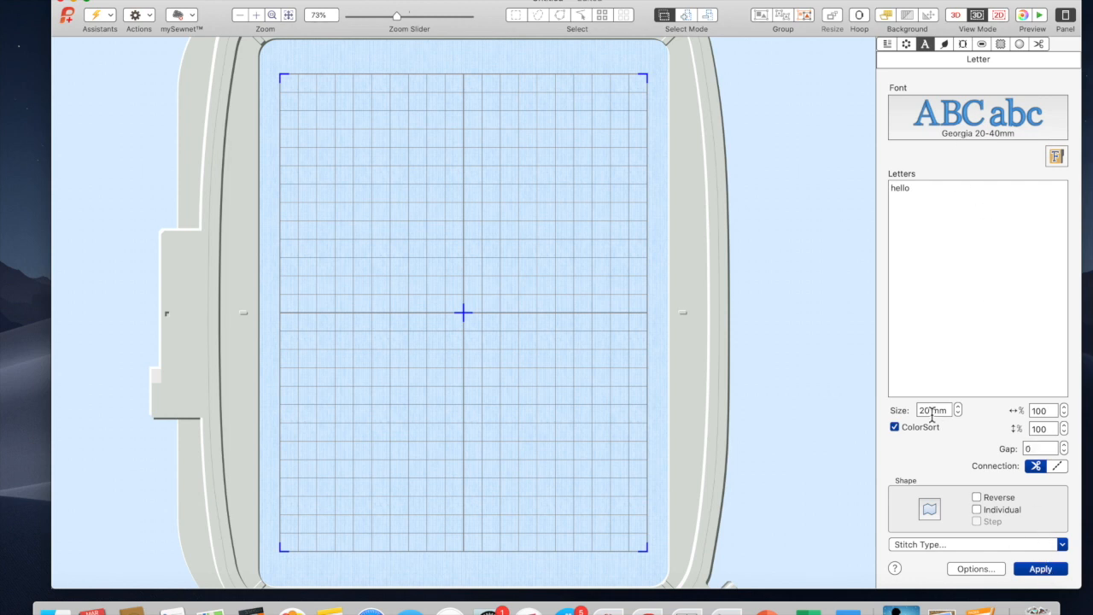
# Step: Add the zigzag-shaped "hello" lettering at 40 mm, move it near the hoop's upper edge and deselect it
pyautogui.moveTo(933, 410); pyautogui.dragTo(891, 413)
pyautogui.write('40')
pyautogui.click(1047, 570)
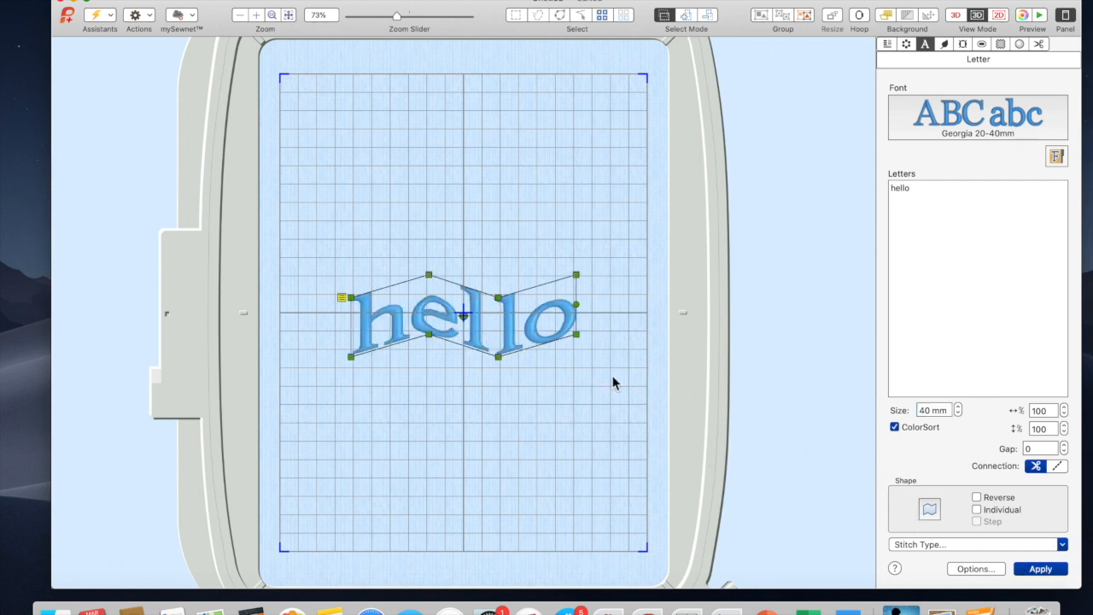
pyautogui.moveTo(539, 317); pyautogui.dragTo(544, 144)
pyautogui.click(537, 234)
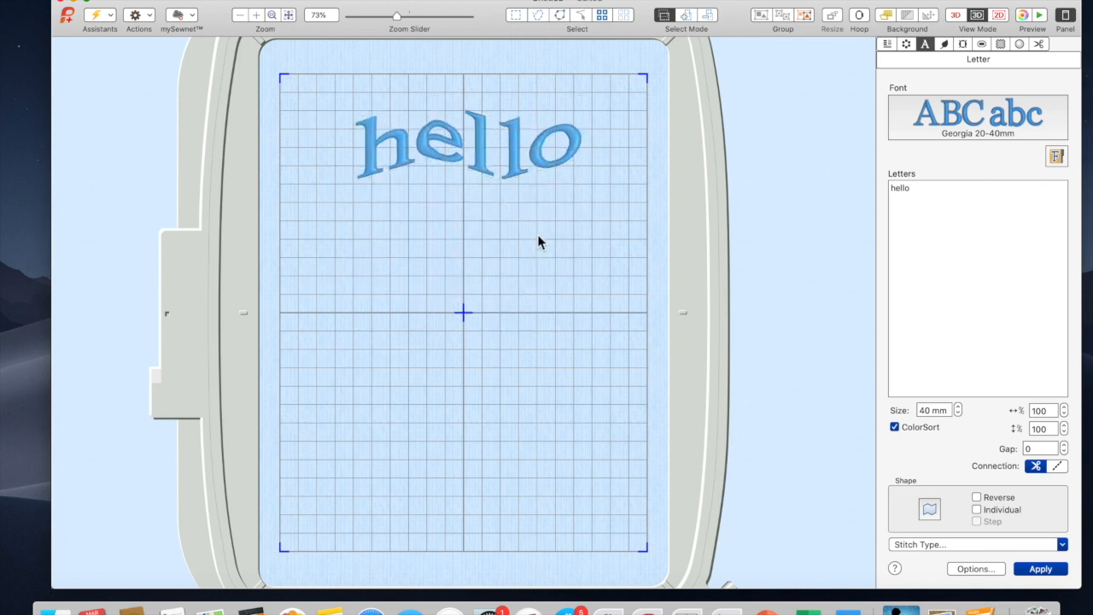
# Step: Add "hello" with the zigzag shape applied to each Individual letter, leaving it at the hoop's centre
pyautogui.click(976, 510)
pyautogui.click(1041, 573)
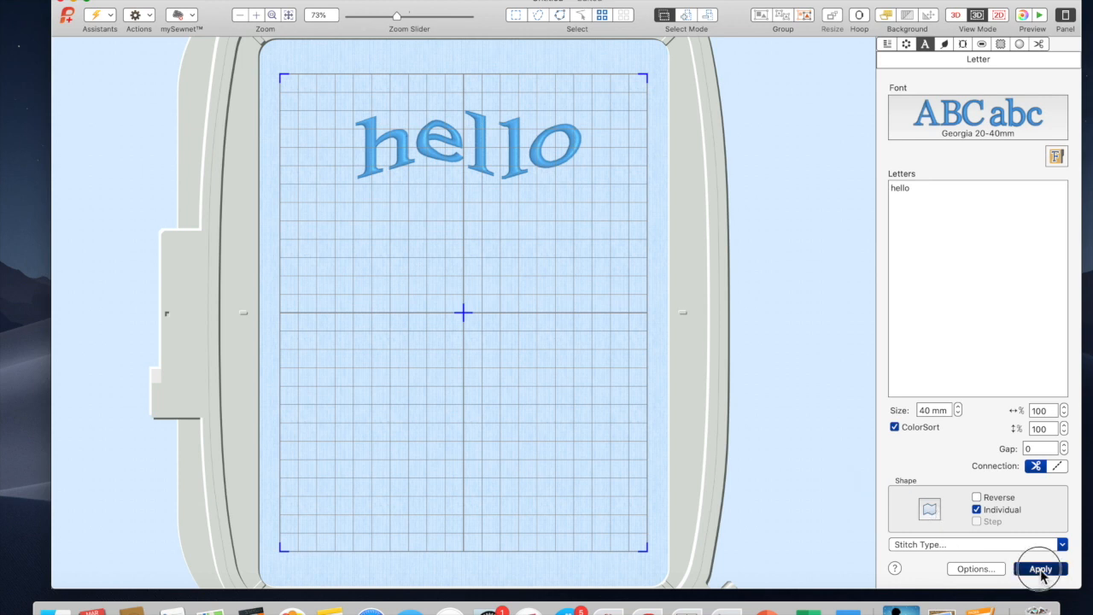
pyautogui.click(561, 465)
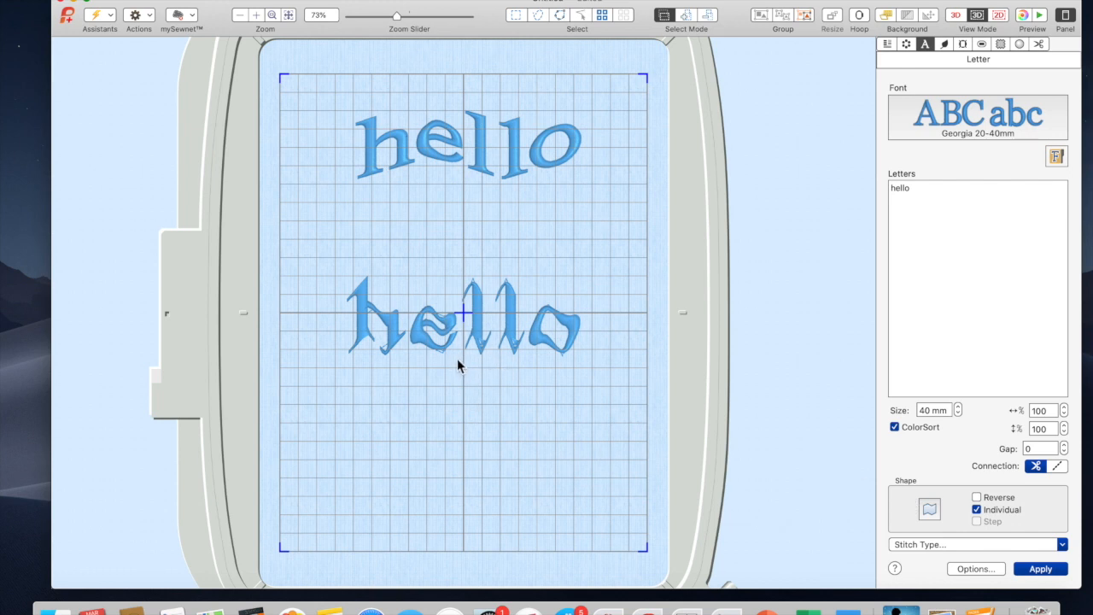
# Step: Change the font to Fine Corsiva 6-10mm and add the "hello" lettering to the hoop
pyautogui.click(976, 119)
pyautogui.click(574, 185)
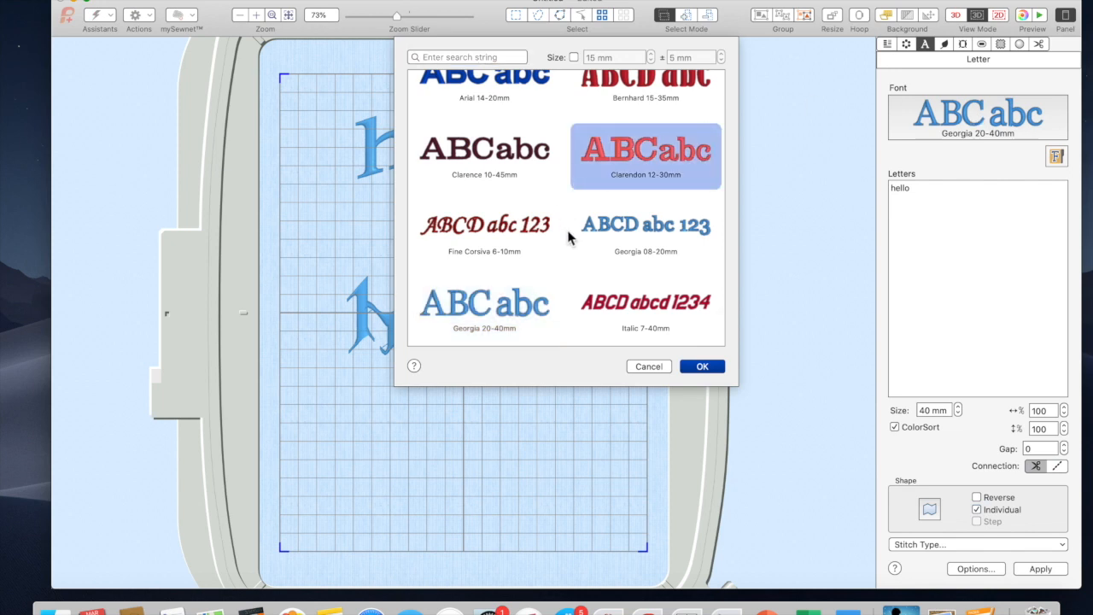
pyautogui.scroll(1, 567, 316)
pyautogui.click(489, 236)
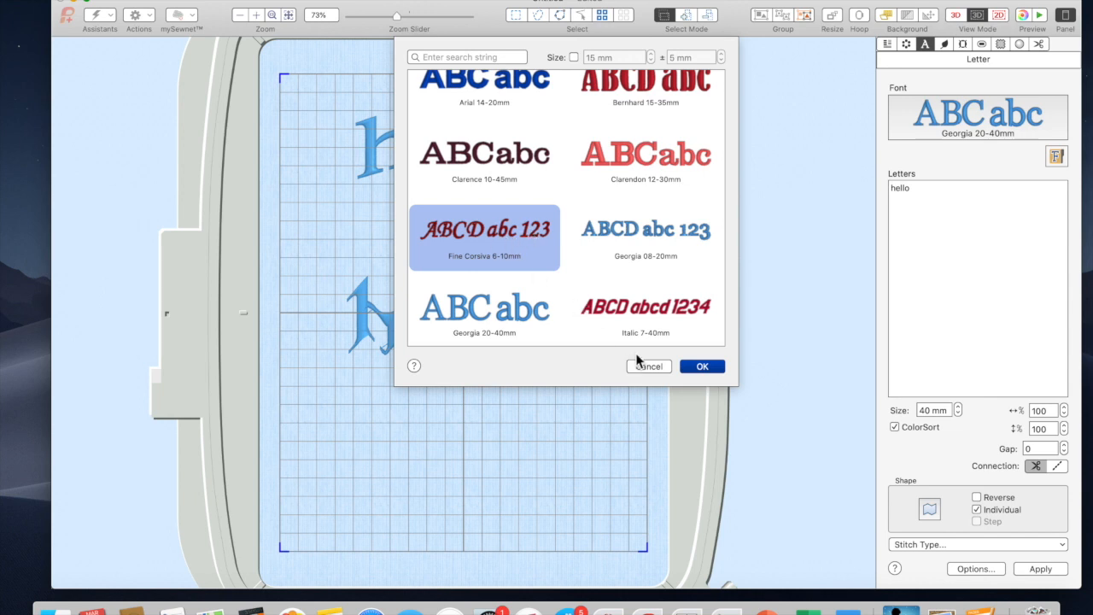
pyautogui.click(715, 367)
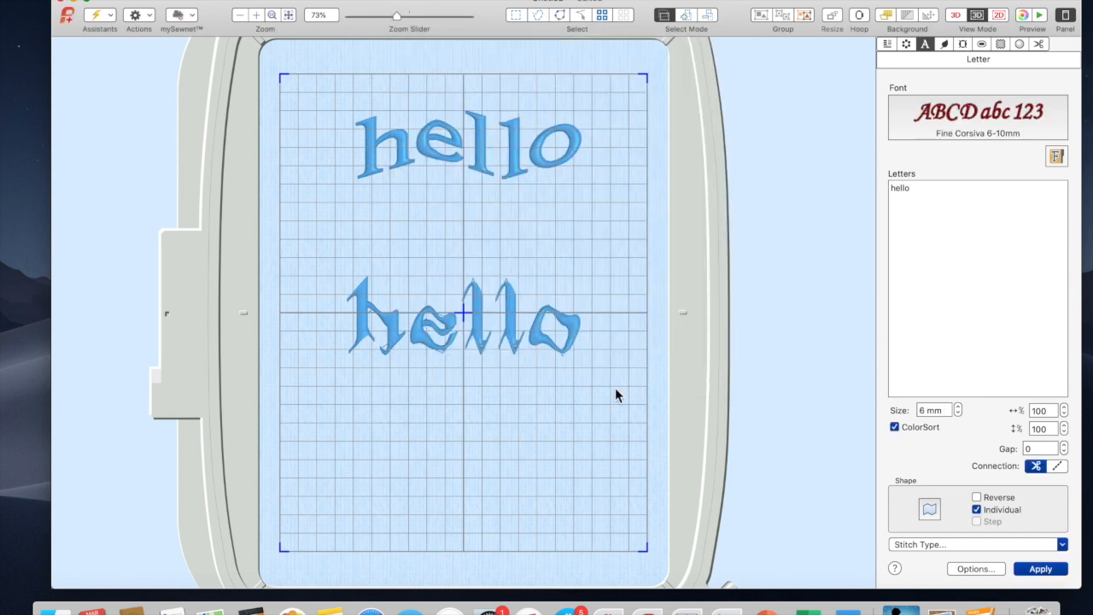
pyautogui.click(1057, 571)
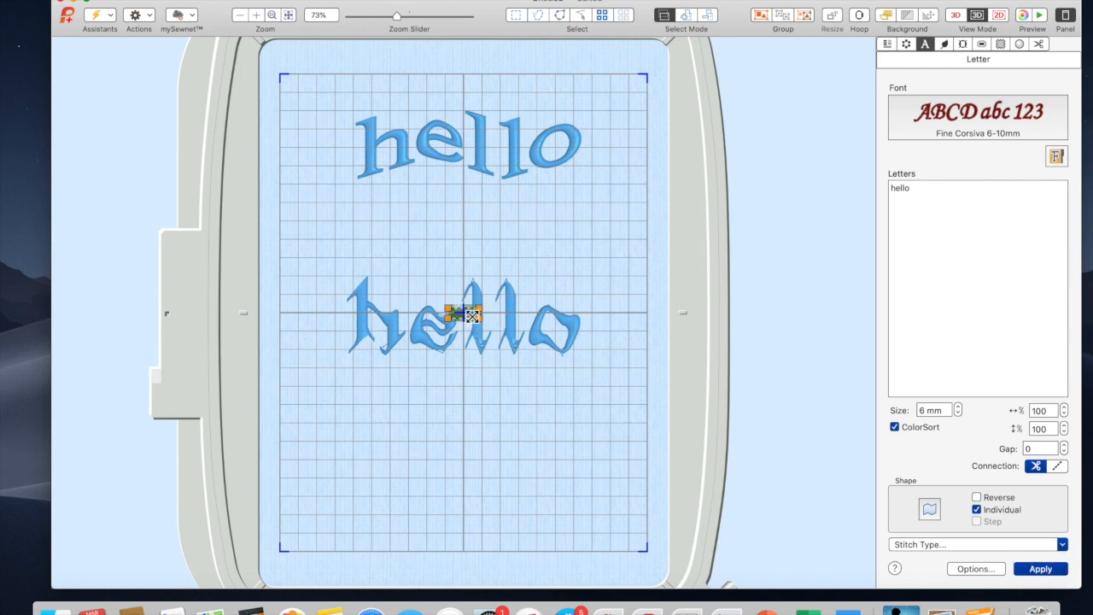
# Step: Delete the small Fine Corsiva lettering and the large Individual zigzag "hello" overlapping at the hoop's centre
pyautogui.click(459, 308)
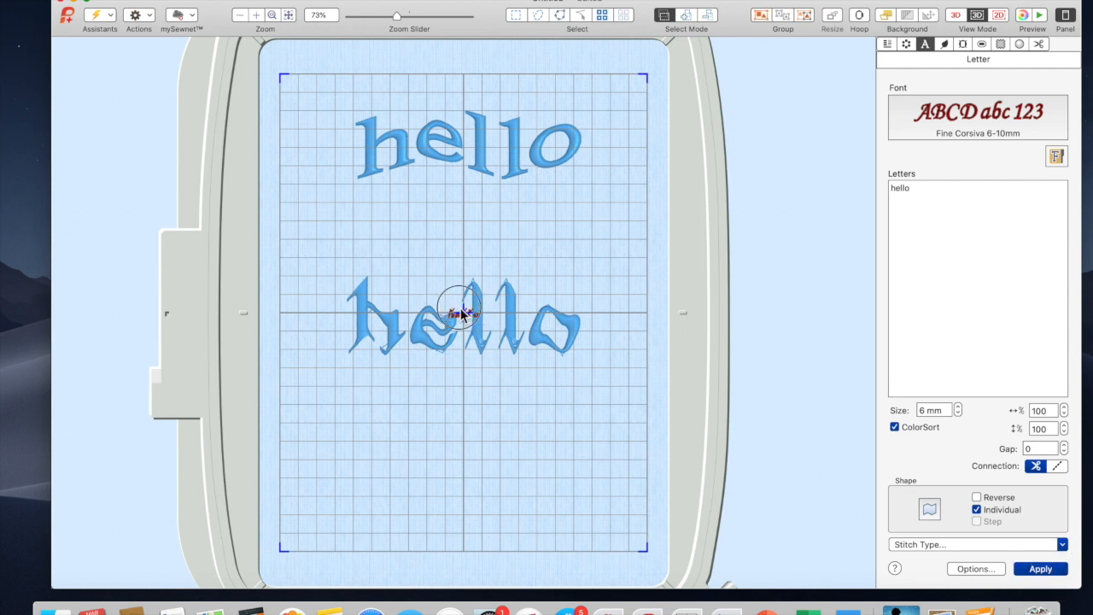
pyautogui.click(465, 320)
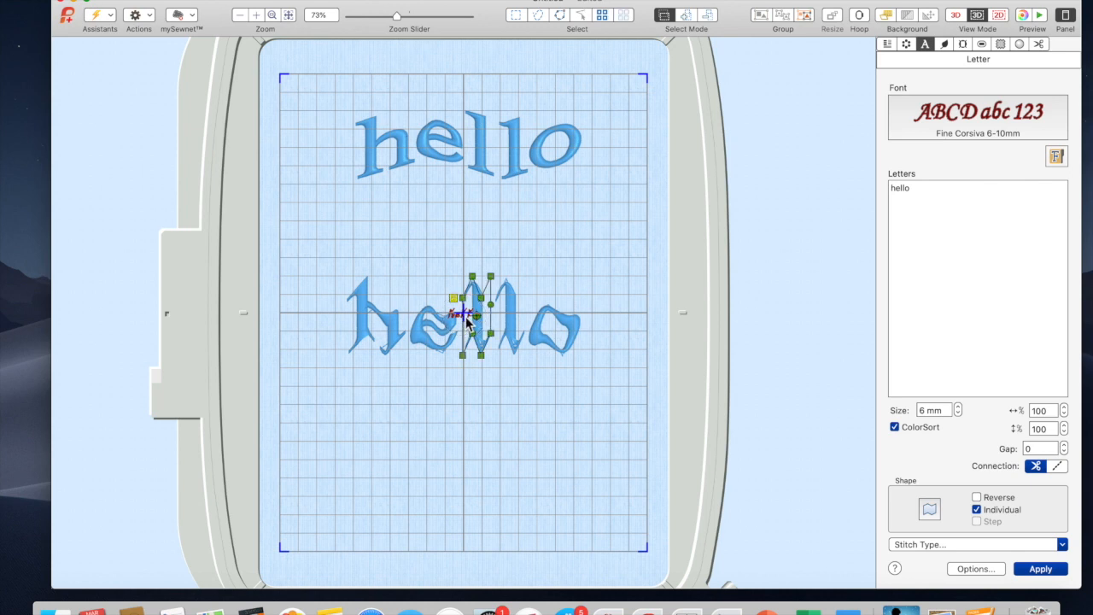
pyautogui.click(467, 322)
pyautogui.click(467, 323)
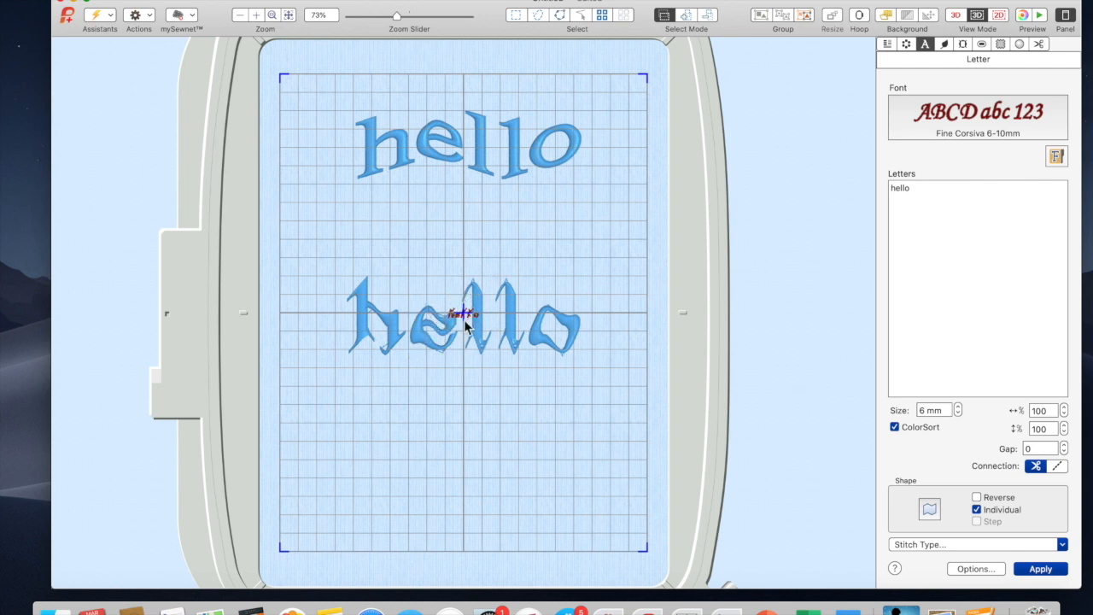
pyautogui.click(497, 371)
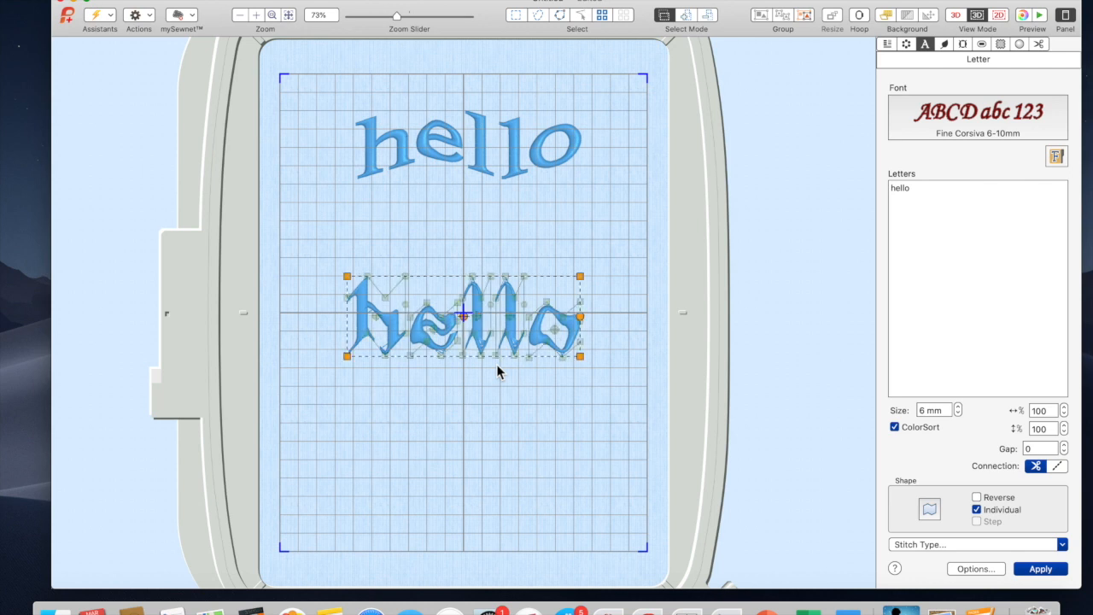
pyautogui.press('Delete')
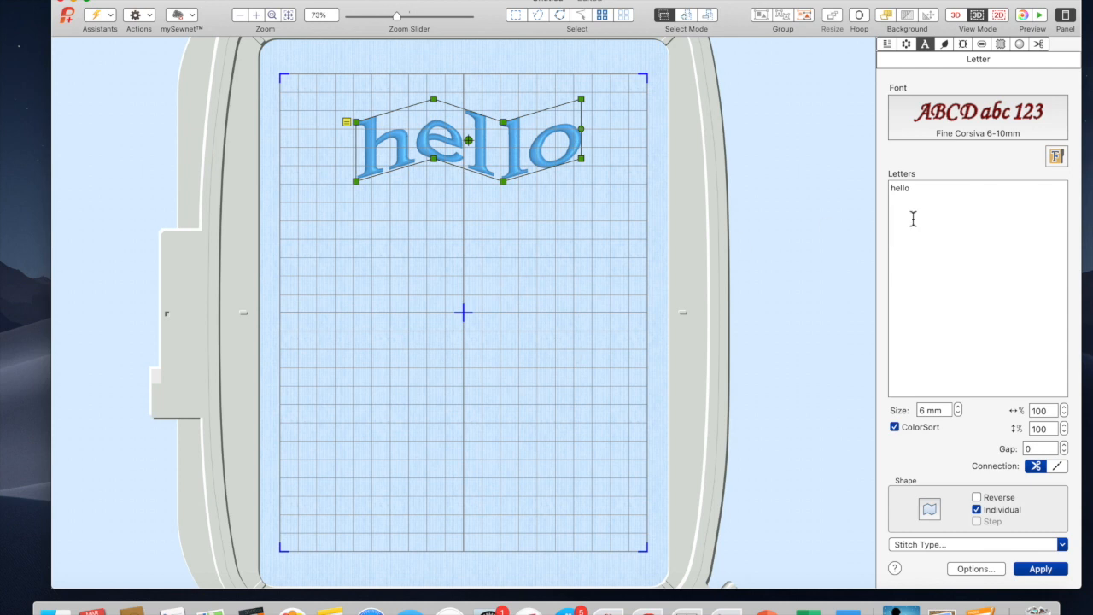
# Step: Add "hello" in Fine Corsiva at 10 mm with the Individual zigzag shape, inspect its stitching up close and deselect it
pyautogui.click(958, 407)
pyautogui.click(958, 408)
pyautogui.click(957, 407)
pyautogui.click(407, 19)
pyautogui.moveTo(407, 19); pyautogui.dragTo(427, 19)
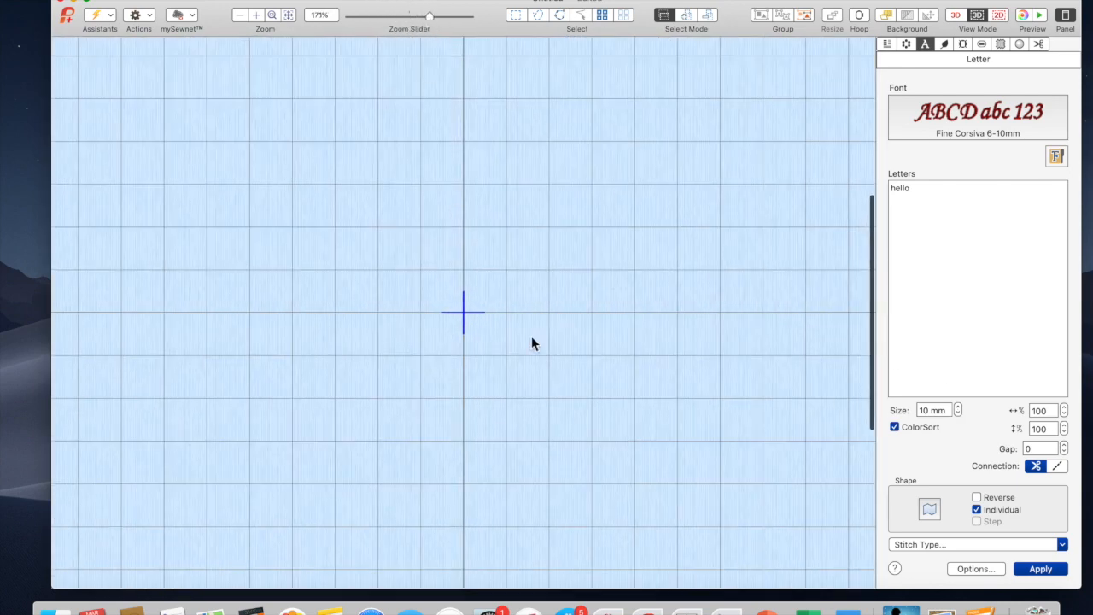
pyautogui.click(1019, 568)
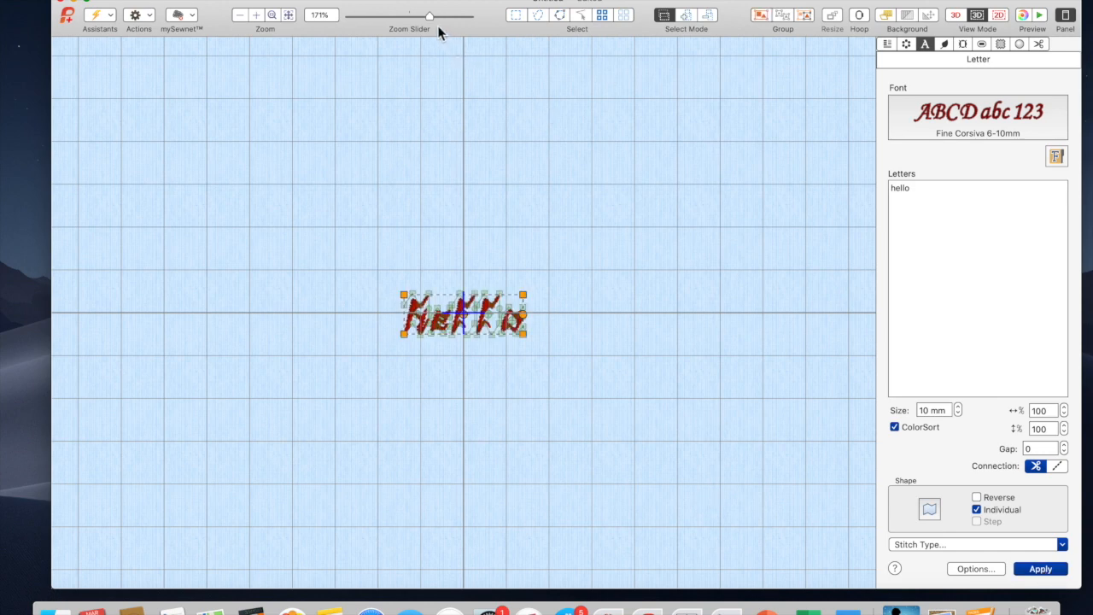
pyautogui.moveTo(434, 22); pyautogui.dragTo(463, 24)
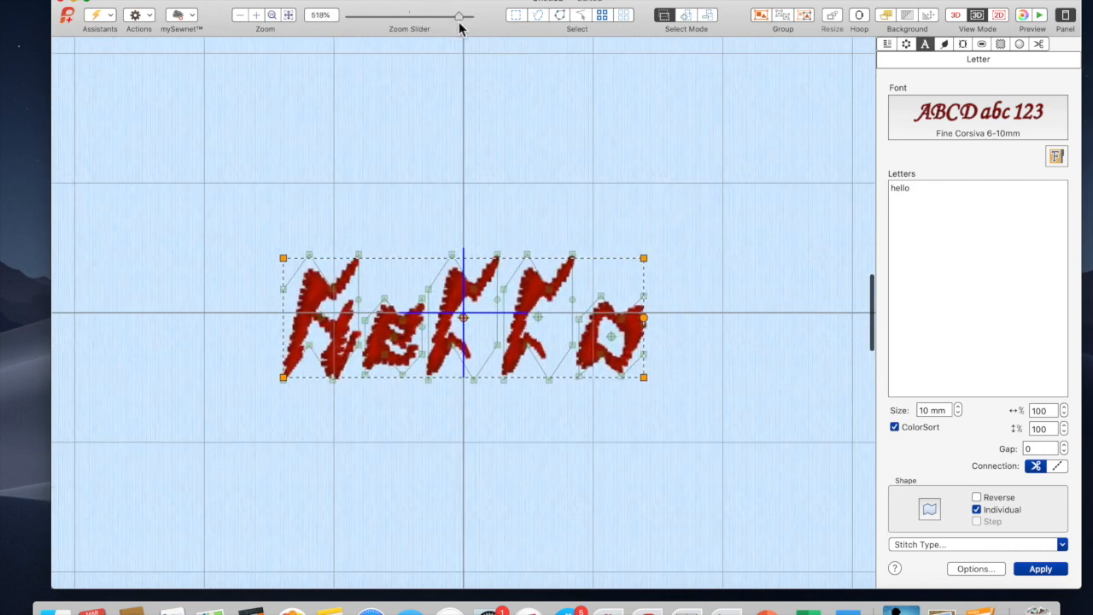
pyautogui.click(386, 163)
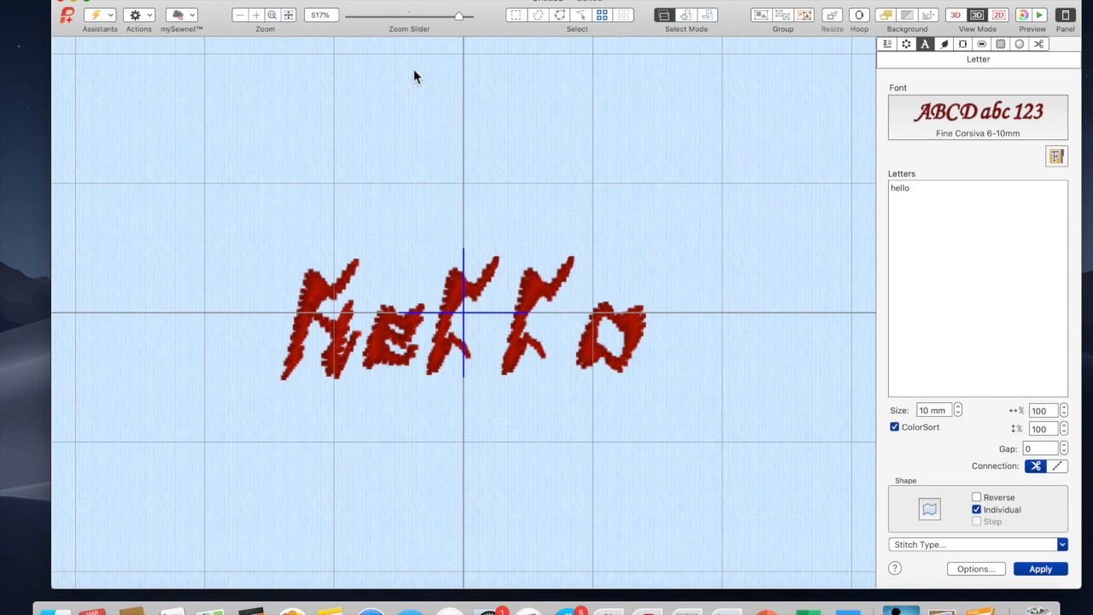
pyautogui.moveTo(459, 18); pyautogui.dragTo(415, 22)
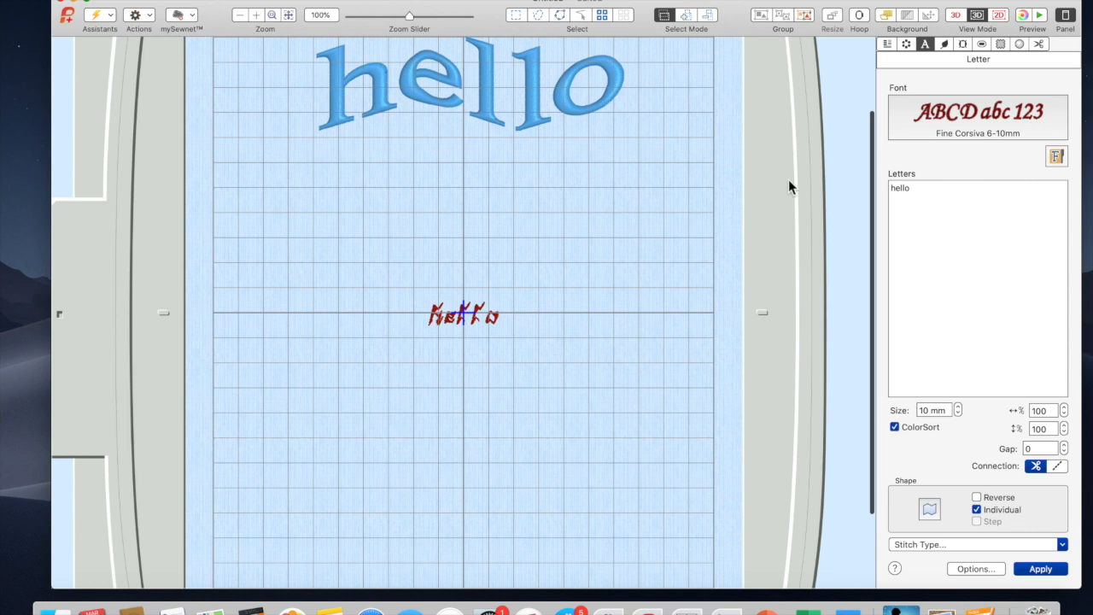
# Step: Change the font to Casual 17-35mm, and replace the lettering at the hoop's centre with "hello" in that font at 17 mm
pyautogui.click(937, 132)
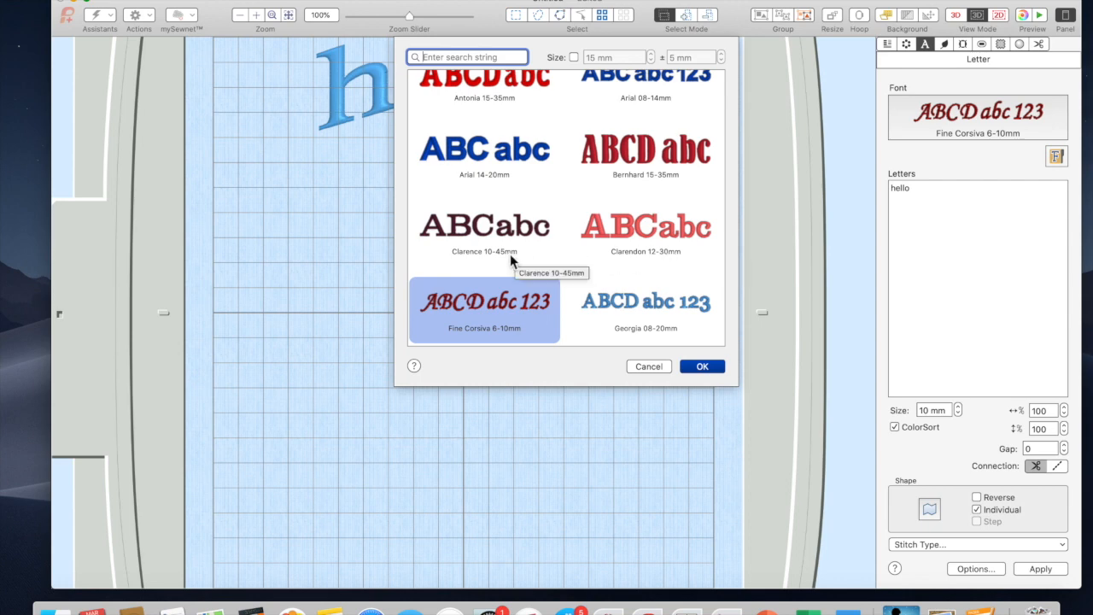
pyautogui.scroll(5, 511, 256)
pyautogui.scroll(-5, 511, 255)
pyautogui.scroll(-10, 510, 255)
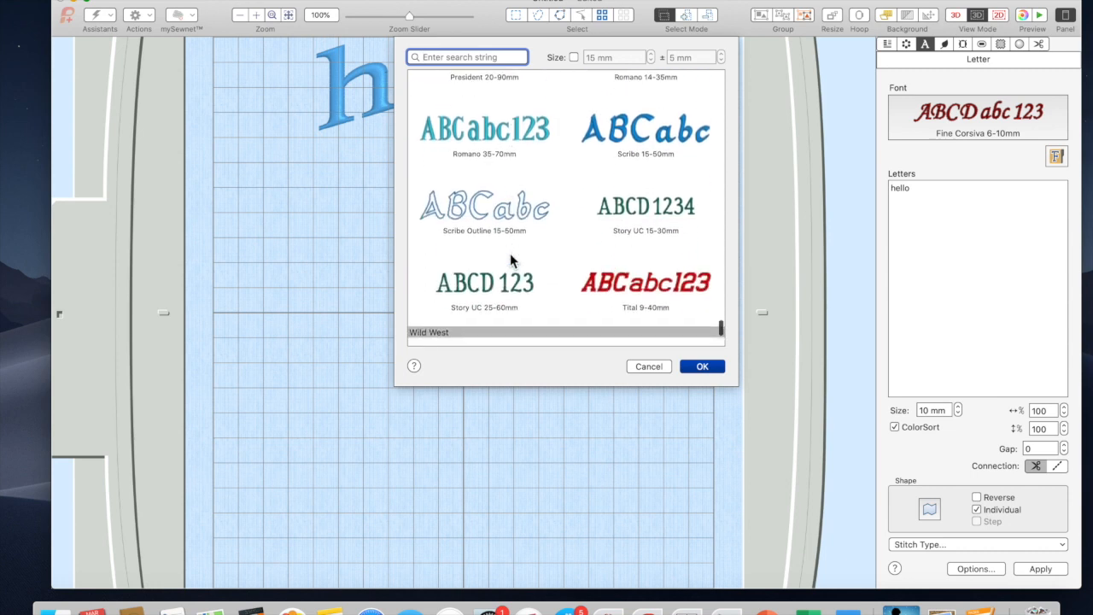
pyautogui.scroll(-8, 510, 260)
pyautogui.scroll(15, 510, 255)
pyautogui.scroll(10, 511, 261)
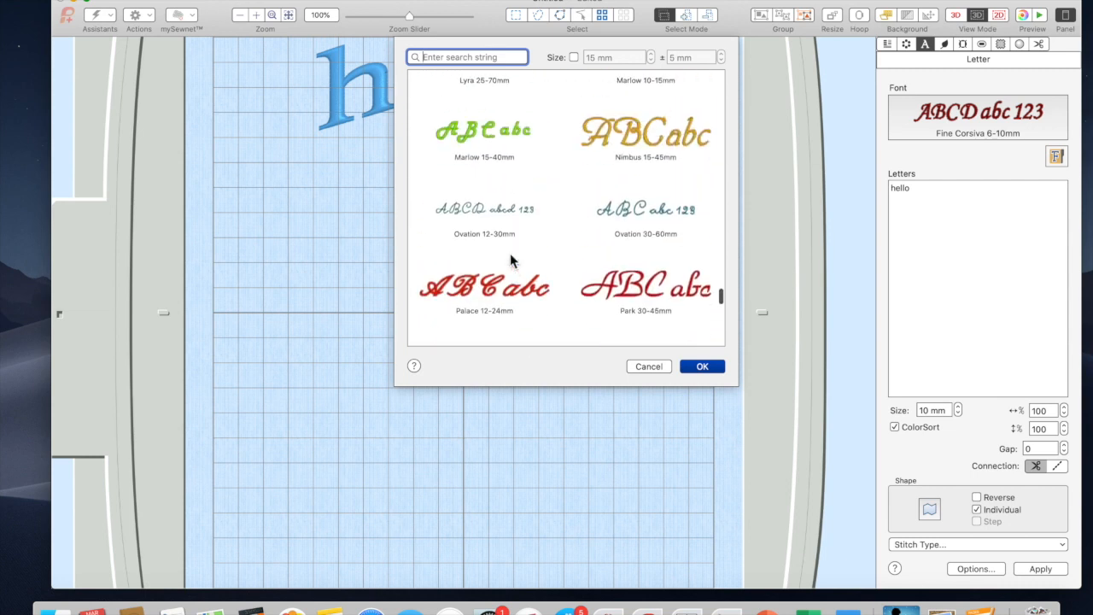
pyautogui.scroll(4, 510, 260)
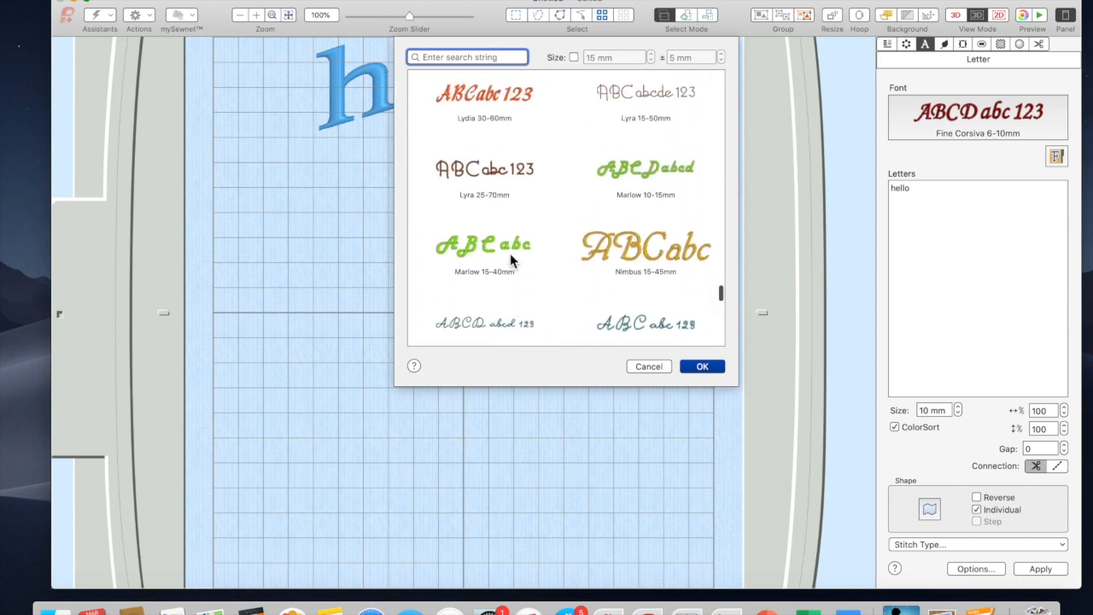
pyautogui.scroll(5, 511, 261)
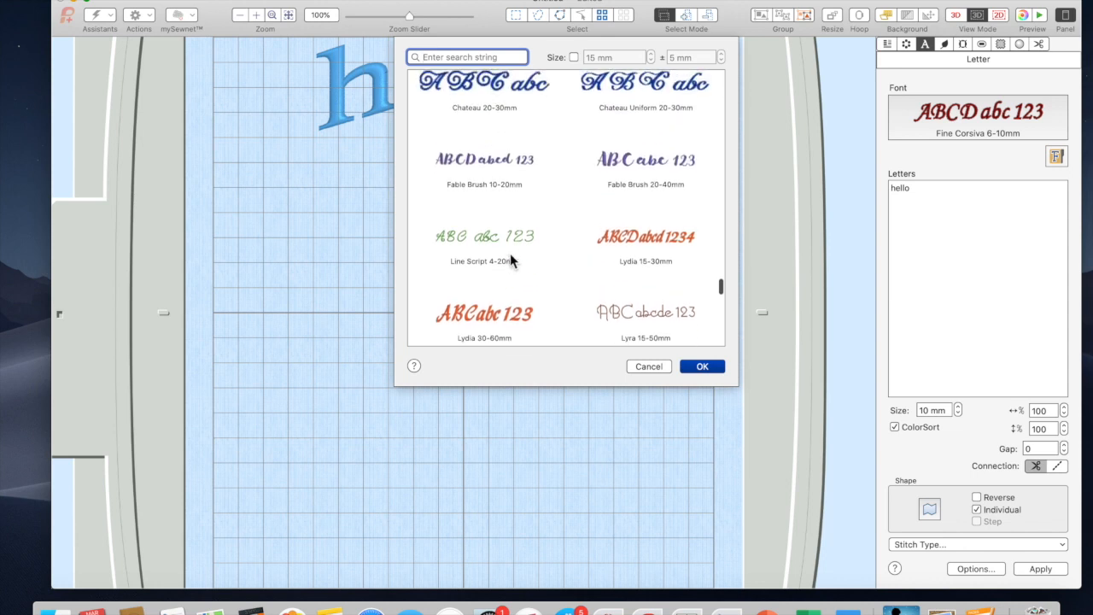
pyautogui.scroll(3, 510, 254)
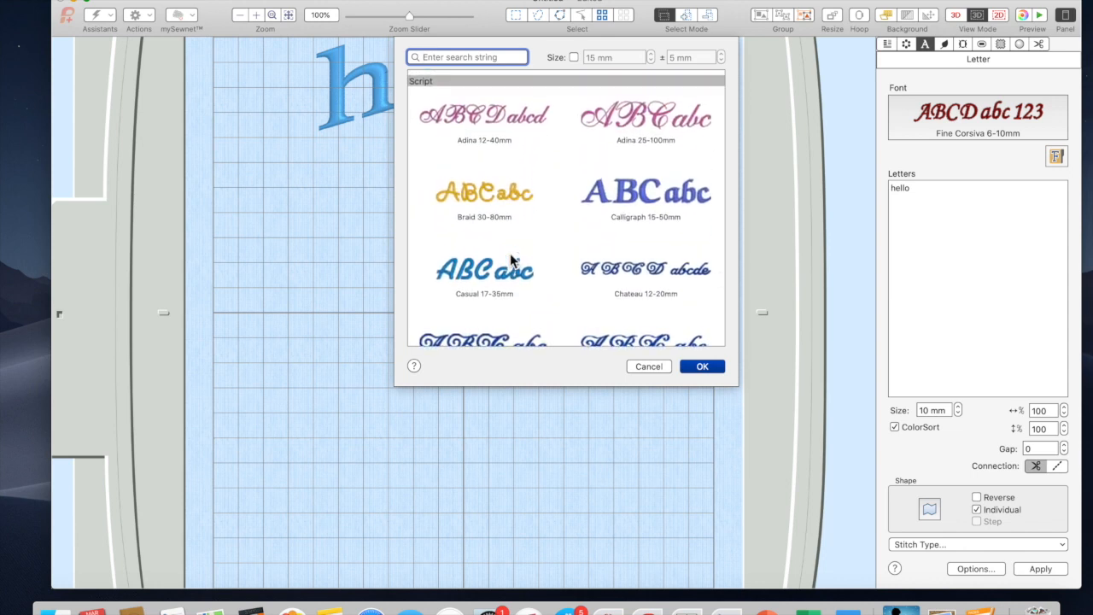
pyautogui.click(510, 254)
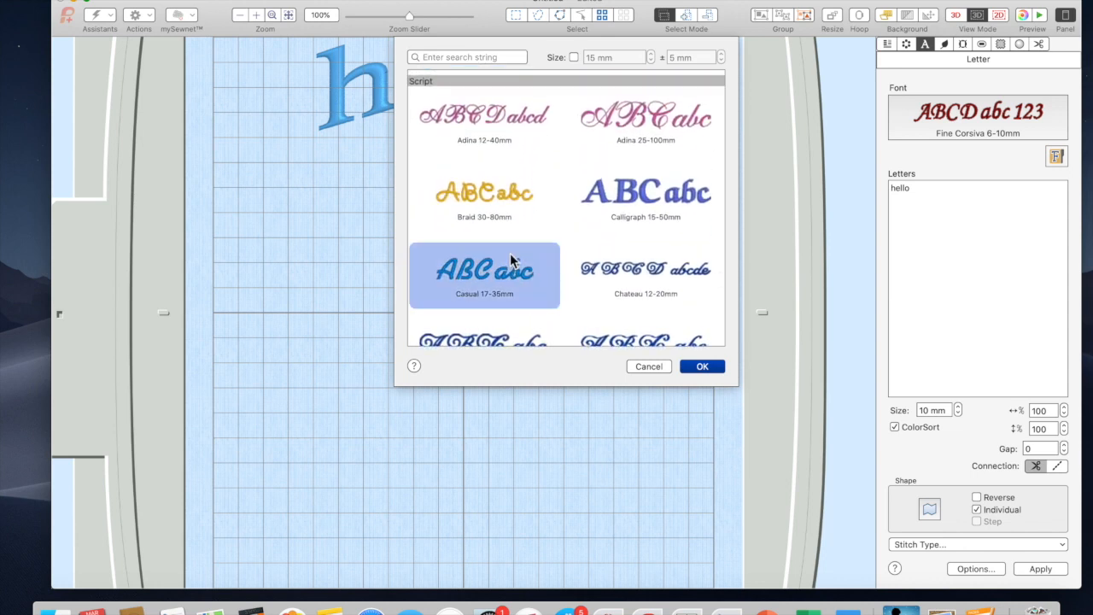
pyautogui.click(708, 366)
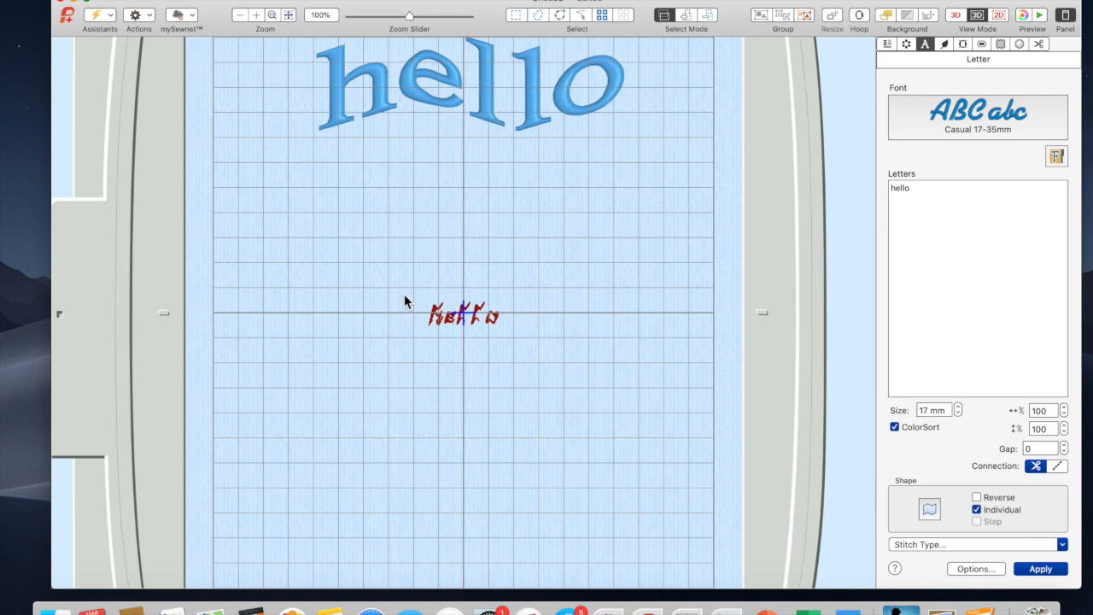
pyautogui.press('super+z')
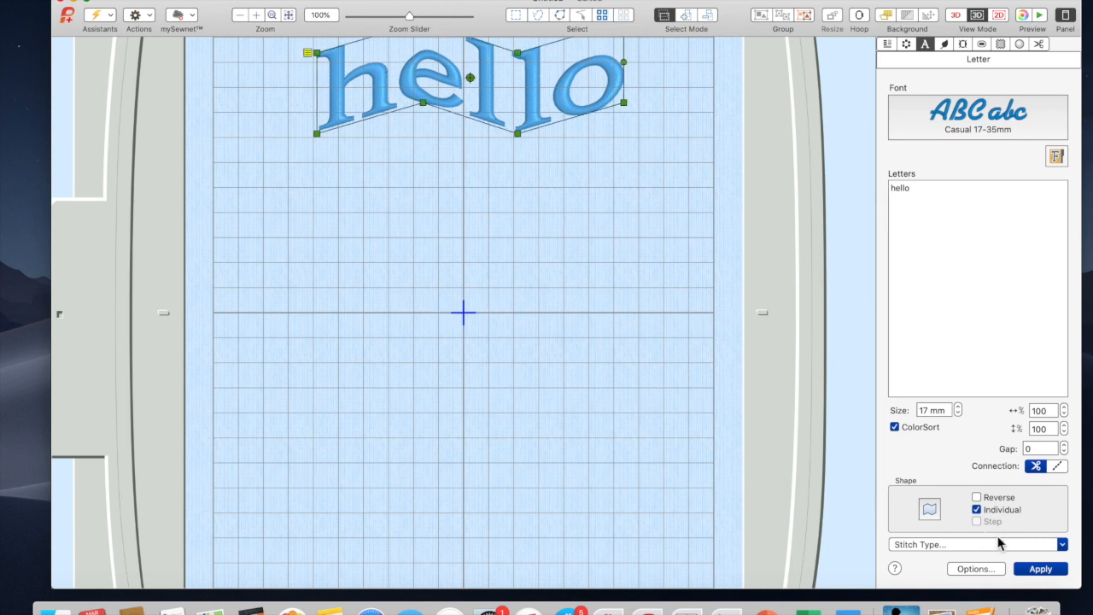
pyautogui.click(1056, 571)
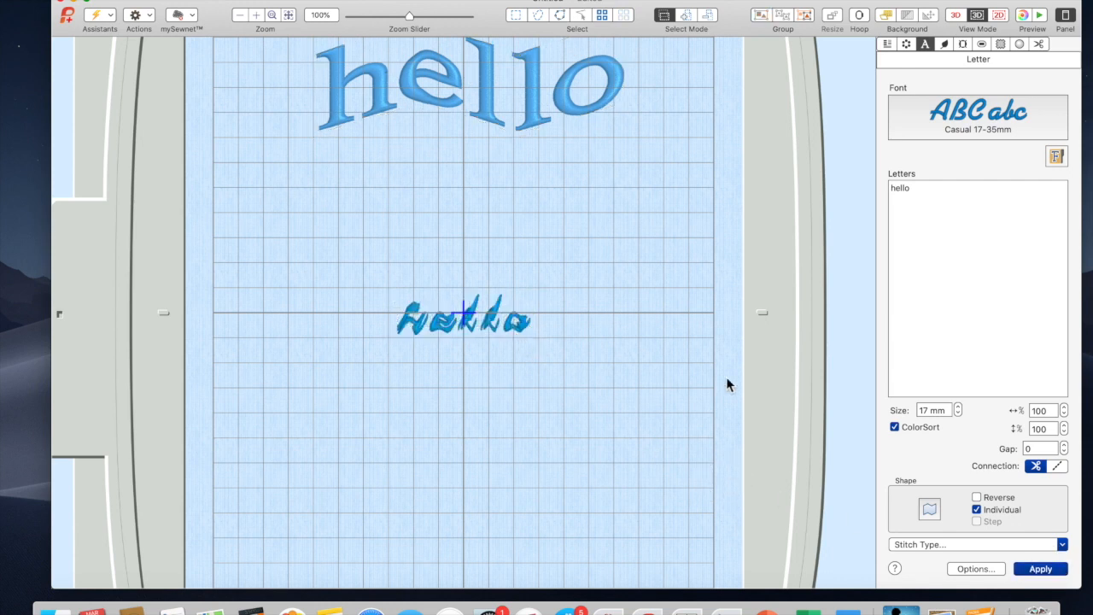
# Step: Change the lettering shape to the circle with text arching over its top and add "hello" at 17 mm
pyautogui.click(923, 513)
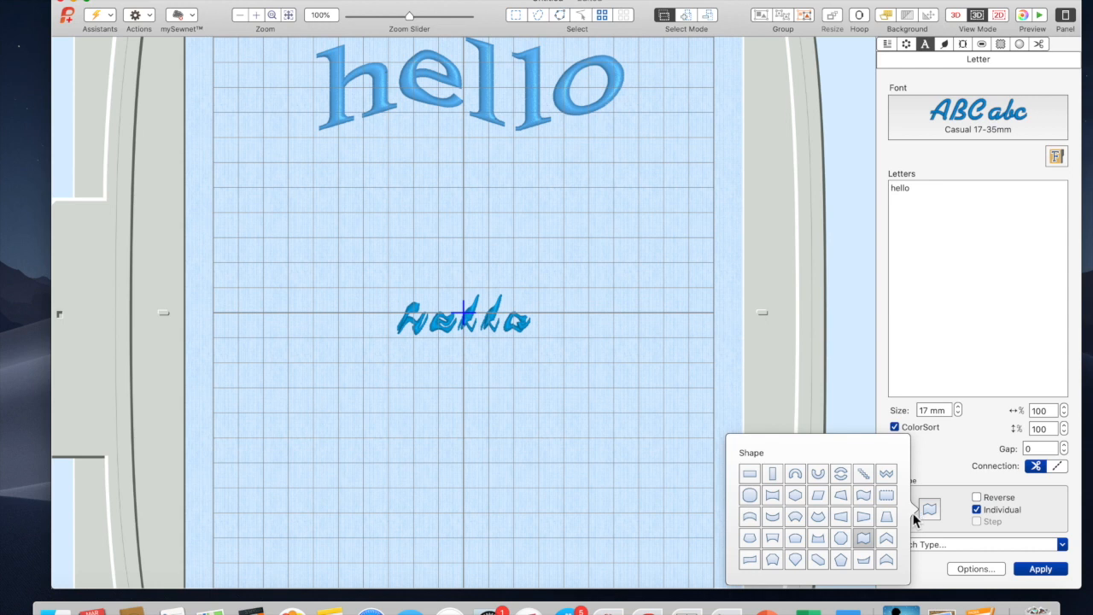
pyautogui.click(802, 475)
pyautogui.click(1053, 572)
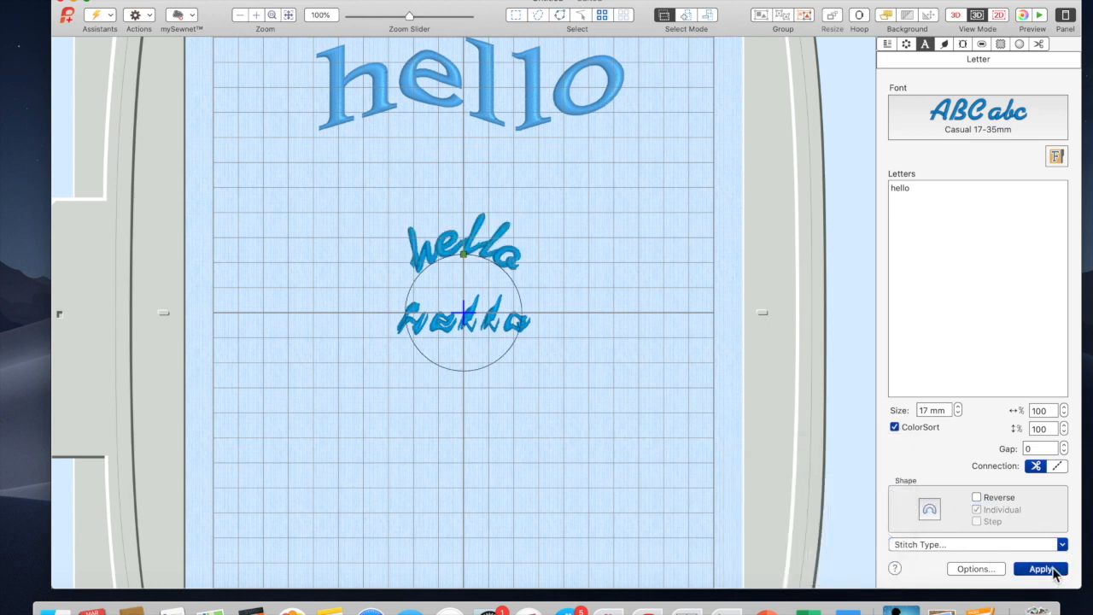
# Step: Move the circle lettering below the hoop's centre, then shrink its circle and swing the text around to the circle's upper right
pyautogui.moveTo(471, 288); pyautogui.dragTo(462, 468)
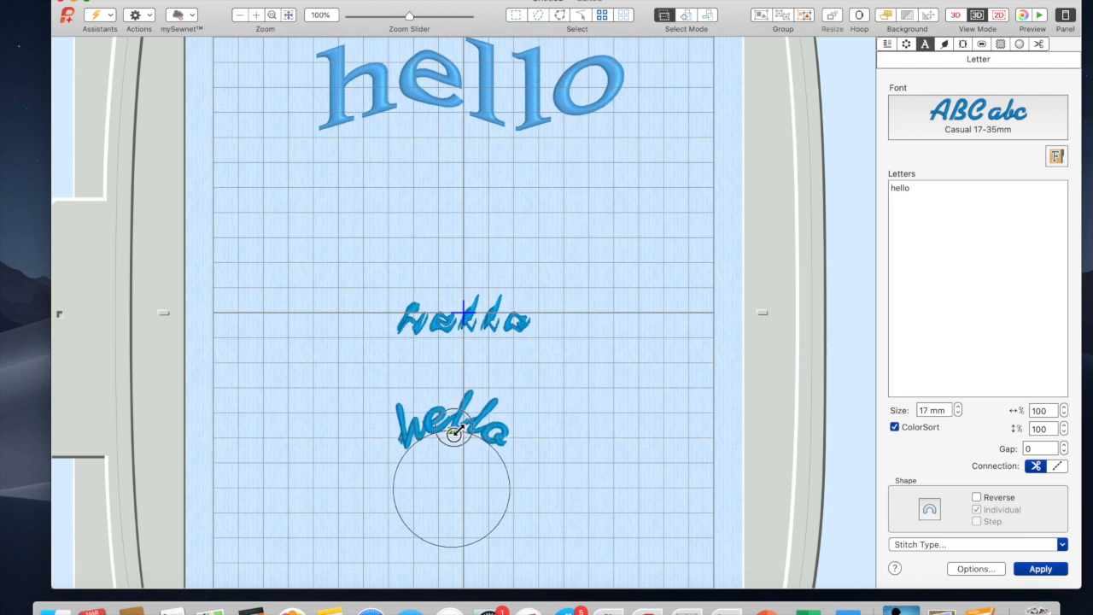
pyautogui.moveTo(451, 430); pyautogui.dragTo(409, 459)
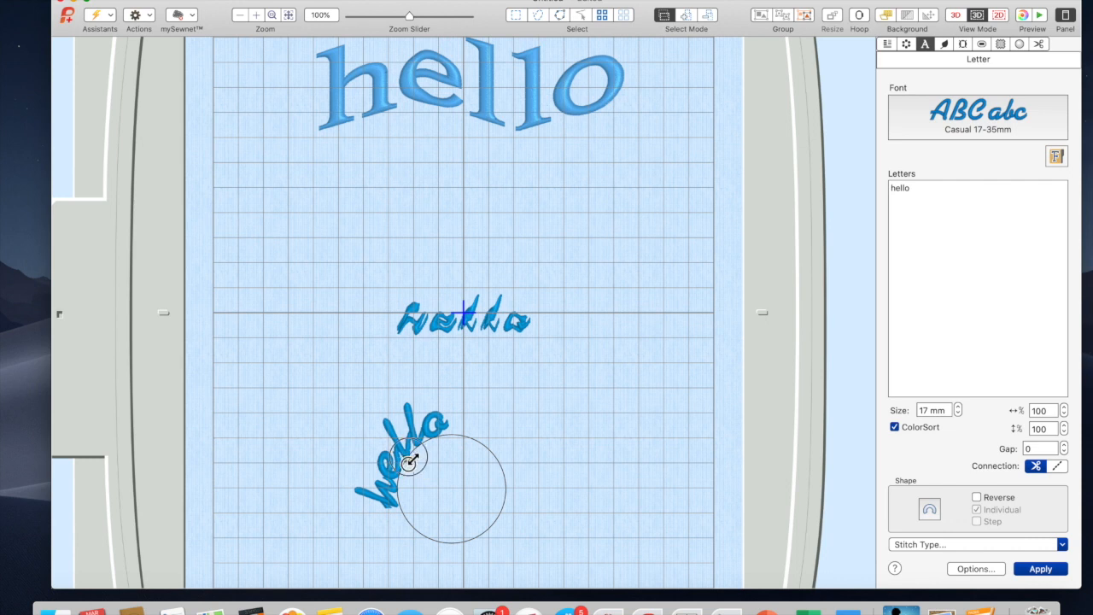
pyautogui.moveTo(432, 441); pyautogui.dragTo(479, 453)
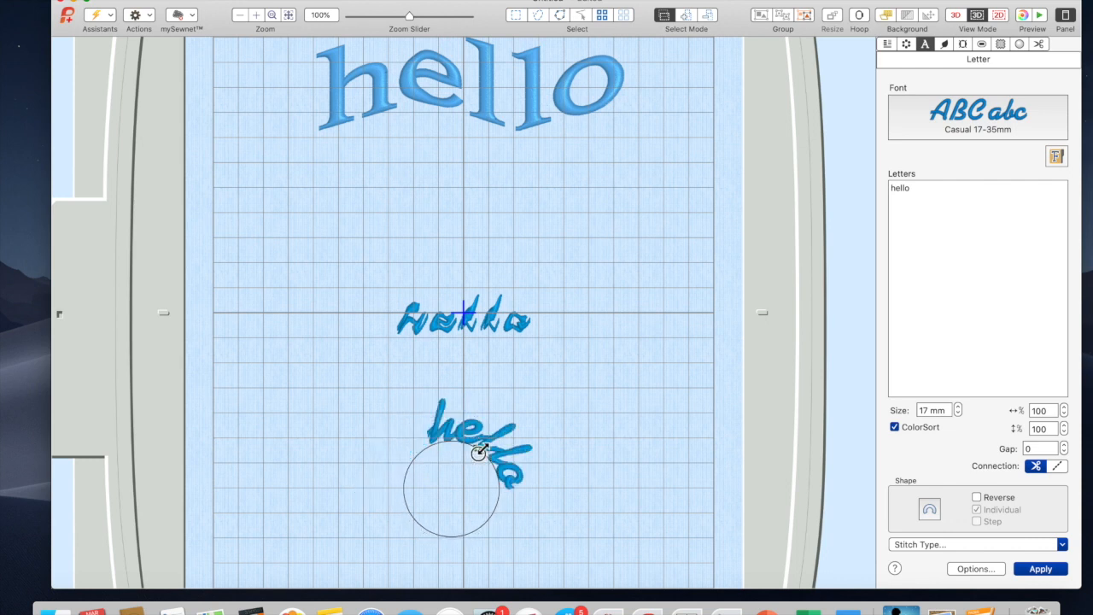
# Step: Add "hello" with the downward-curving bow shape applied to each Individual letter and move it above the hoop's centre
pyautogui.click(931, 510)
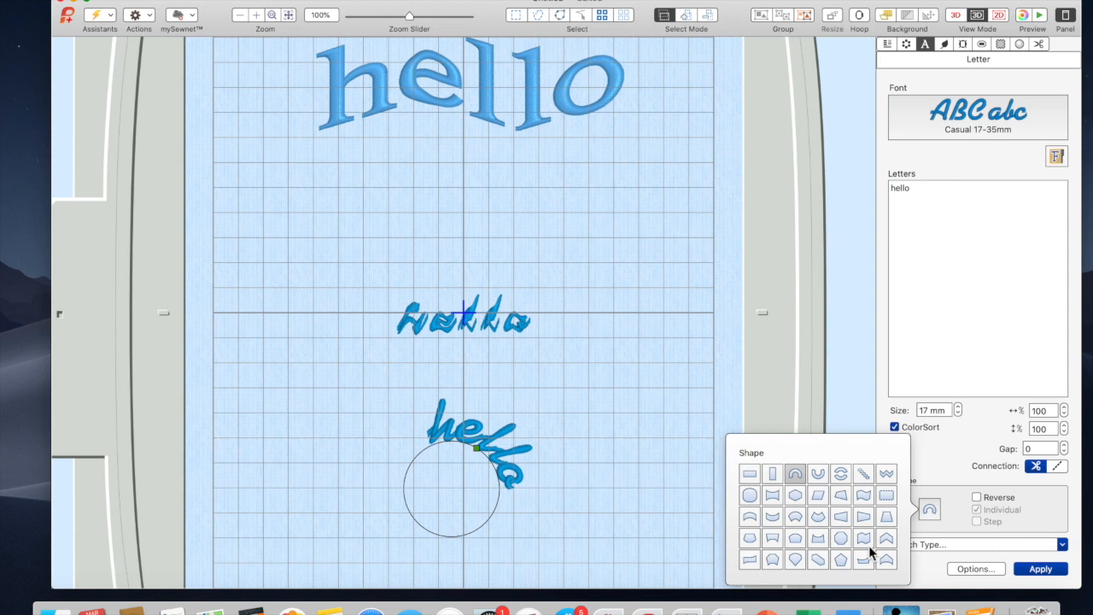
pyautogui.click(772, 516)
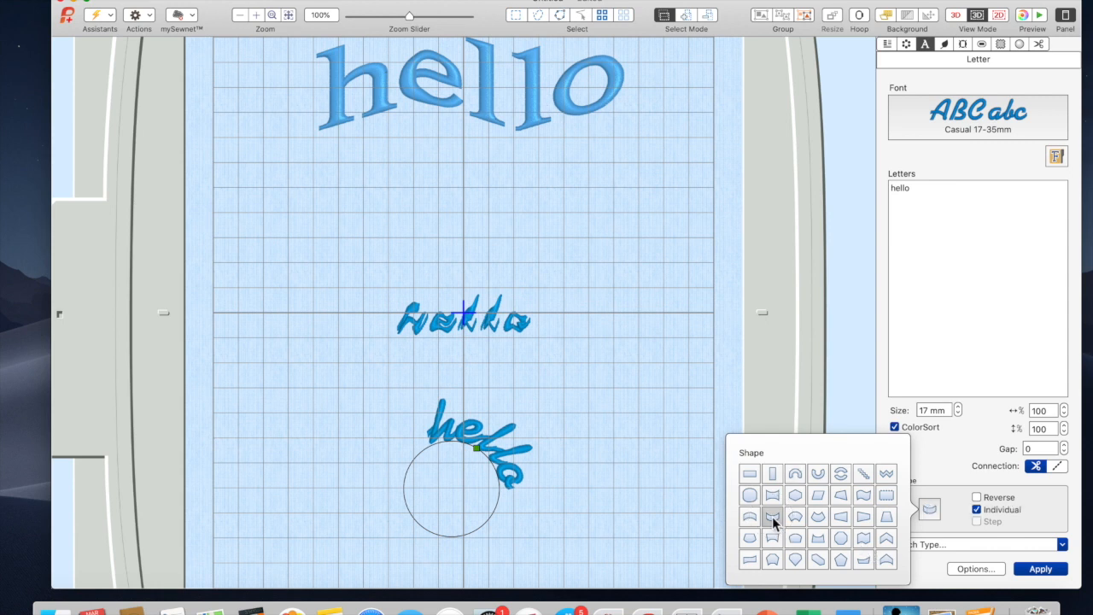
pyautogui.click(1050, 573)
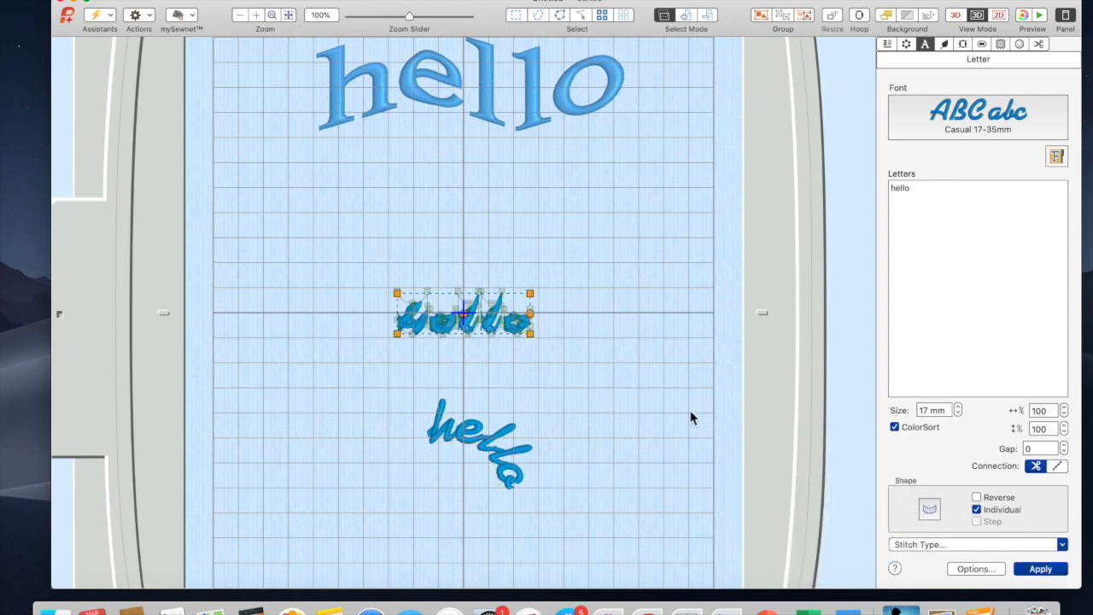
pyautogui.moveTo(502, 316); pyautogui.dragTo(506, 218)
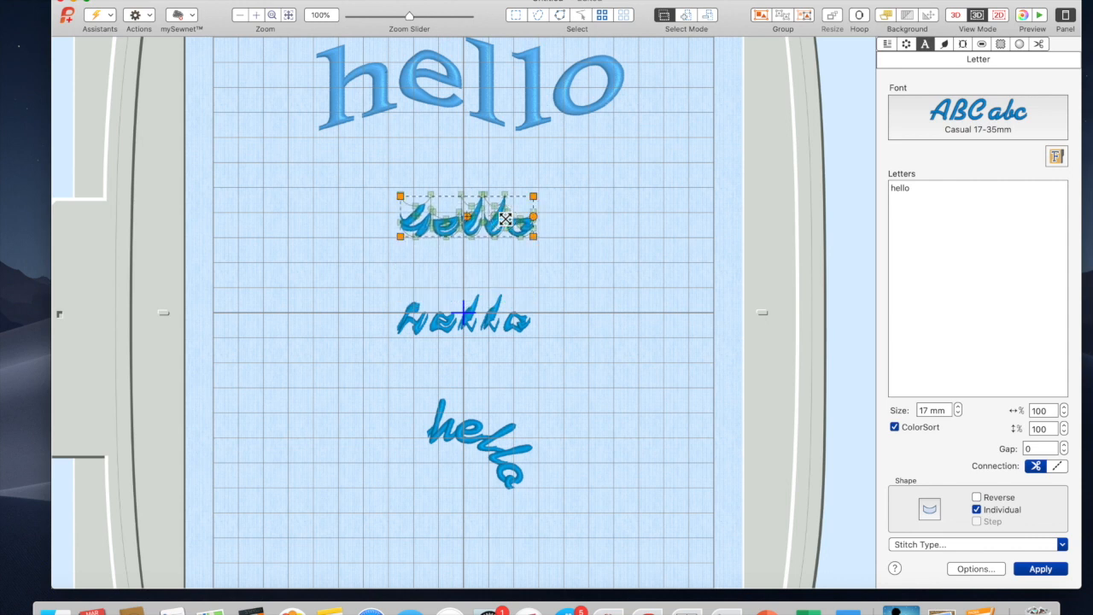
# Step: Turn off Individual, add "hello" with the downward-curving shape and move it to the right of the centre lettering
pyautogui.click(977, 510)
pyautogui.click(1051, 570)
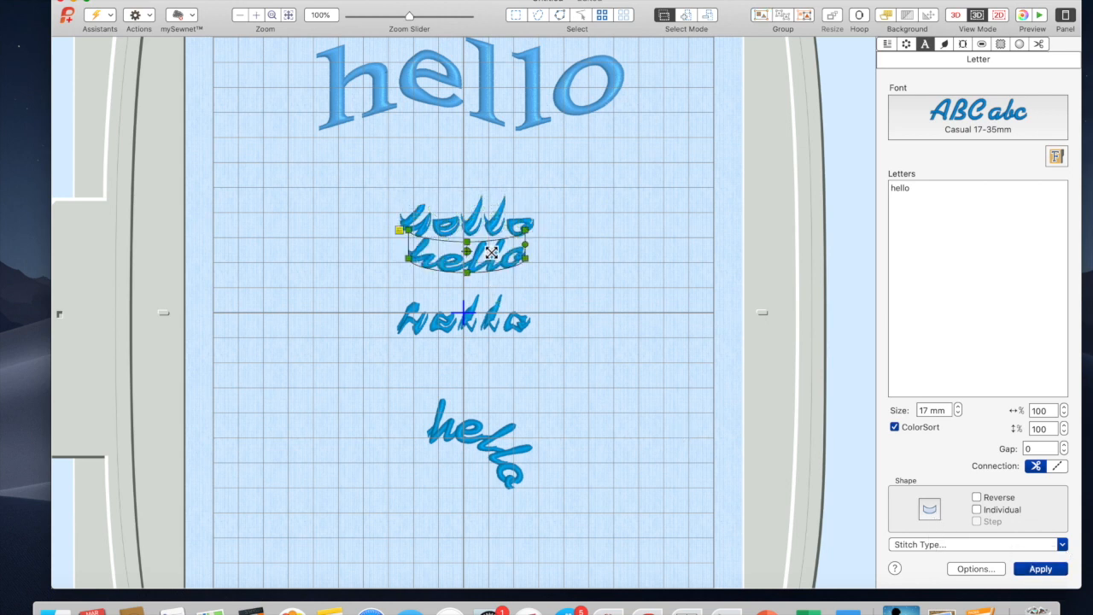
pyautogui.moveTo(551, 285); pyautogui.dragTo(700, 358)
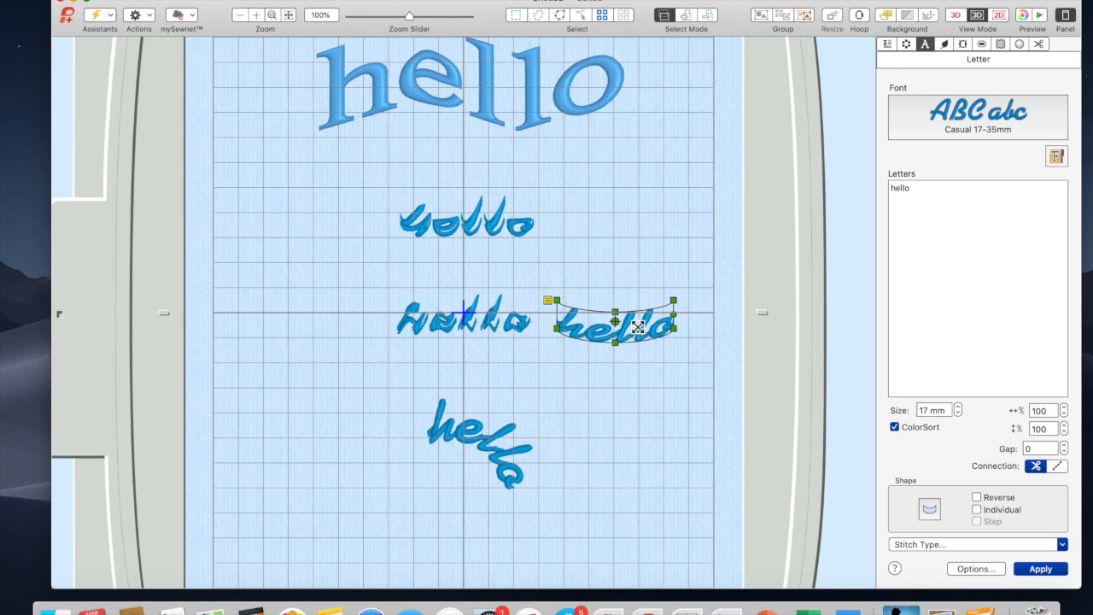
# Step: Enlarge the downward-curved "hello" and move it to the lower left of the circle lettering
pyautogui.moveTo(674, 299); pyautogui.dragTo(675, 270)
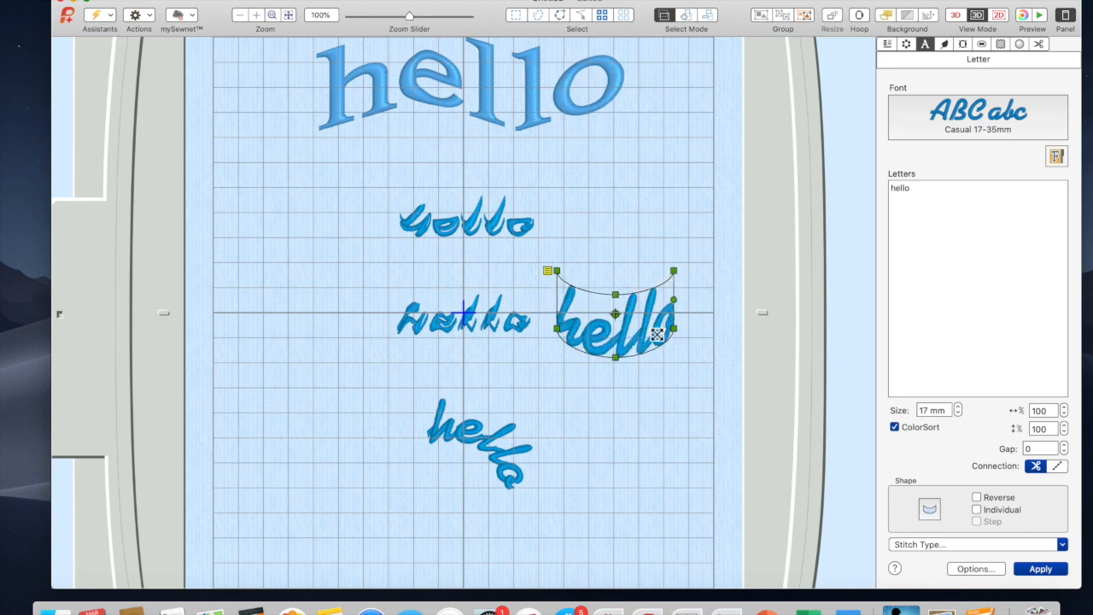
pyautogui.moveTo(674, 329); pyautogui.dragTo(352, 502)
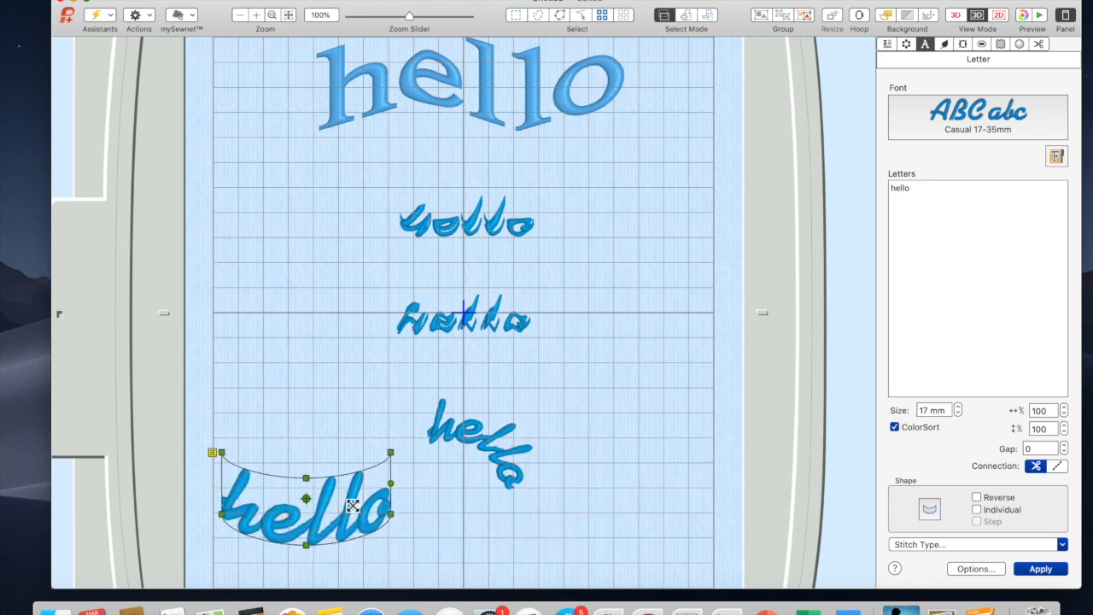
pyautogui.click(401, 450)
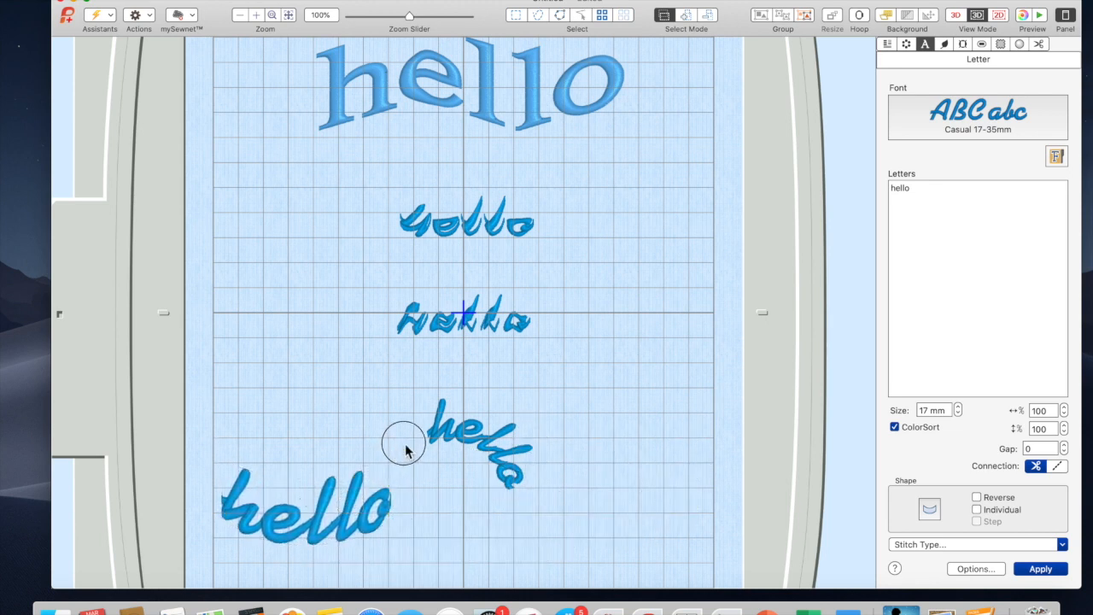
pyautogui.click(317, 533)
pyautogui.moveTo(391, 452); pyautogui.dragTo(412, 442)
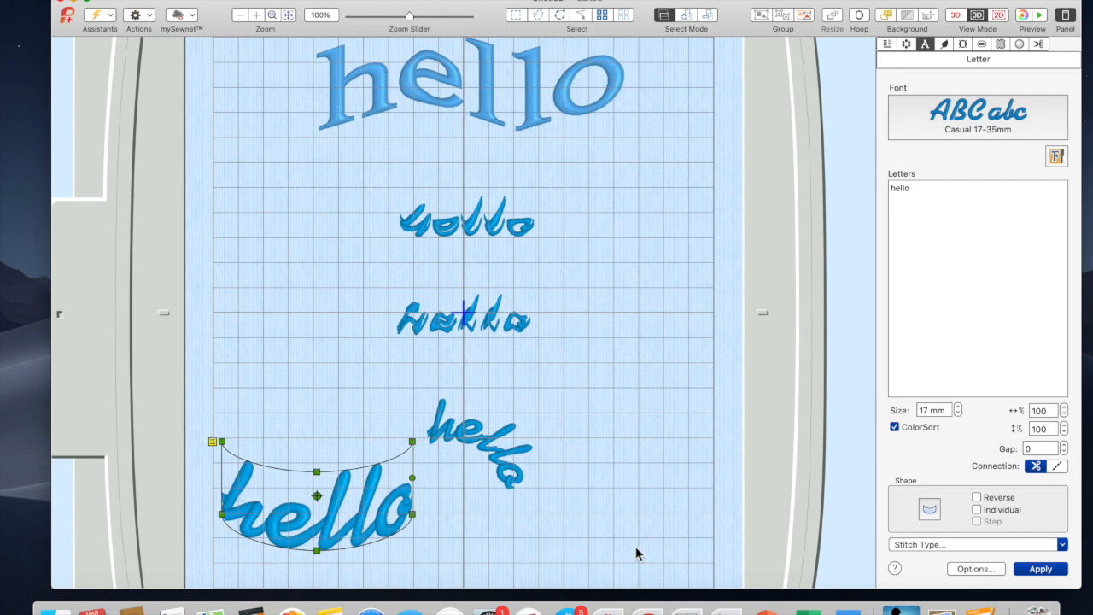
# Step: Add "hello" with the banner shape that rises at its right end and move it to the hoop's lower right
pyautogui.click(931, 518)
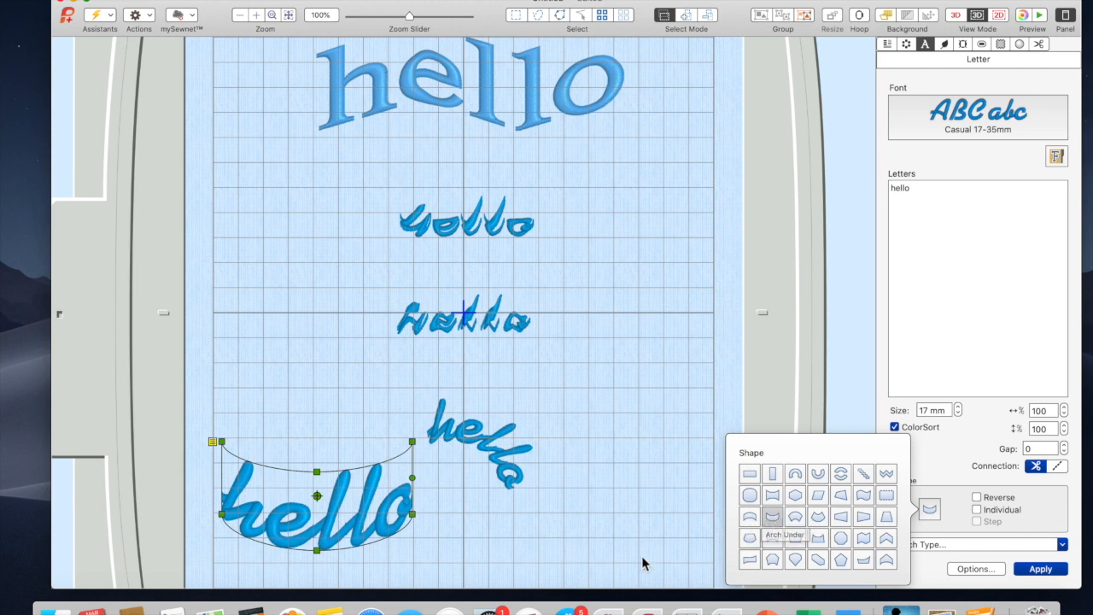
pyautogui.click(755, 561)
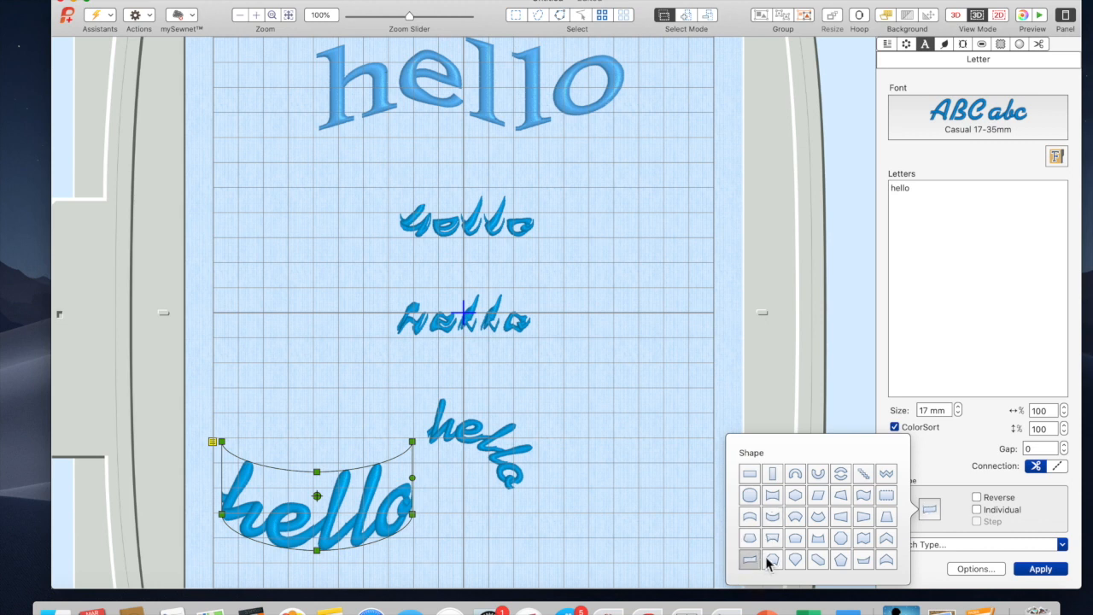
pyautogui.click(1041, 571)
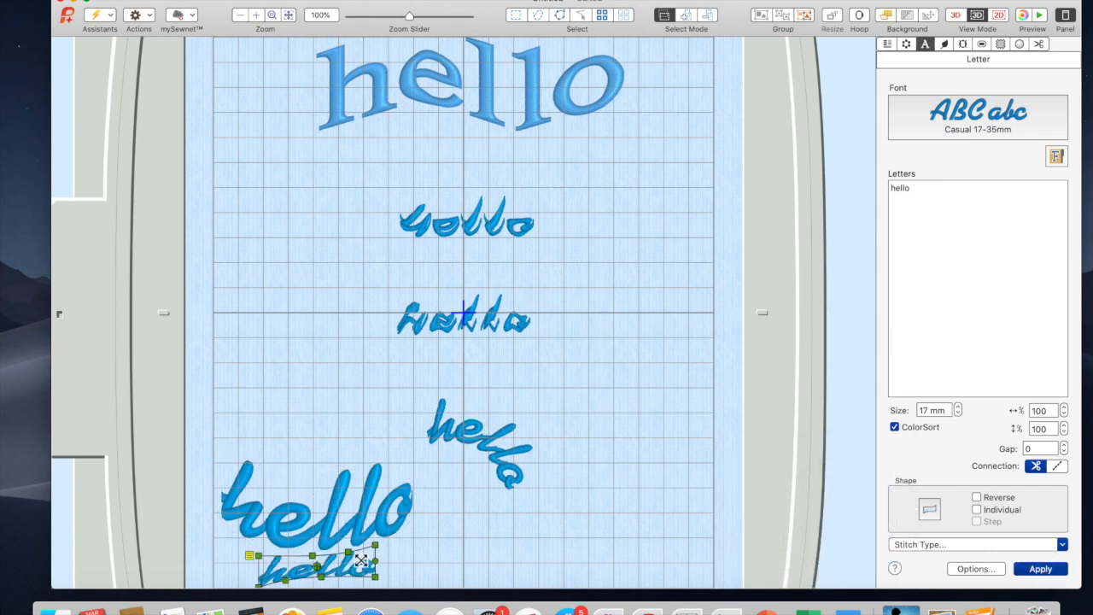
pyautogui.moveTo(358, 560); pyautogui.dragTo(636, 556)
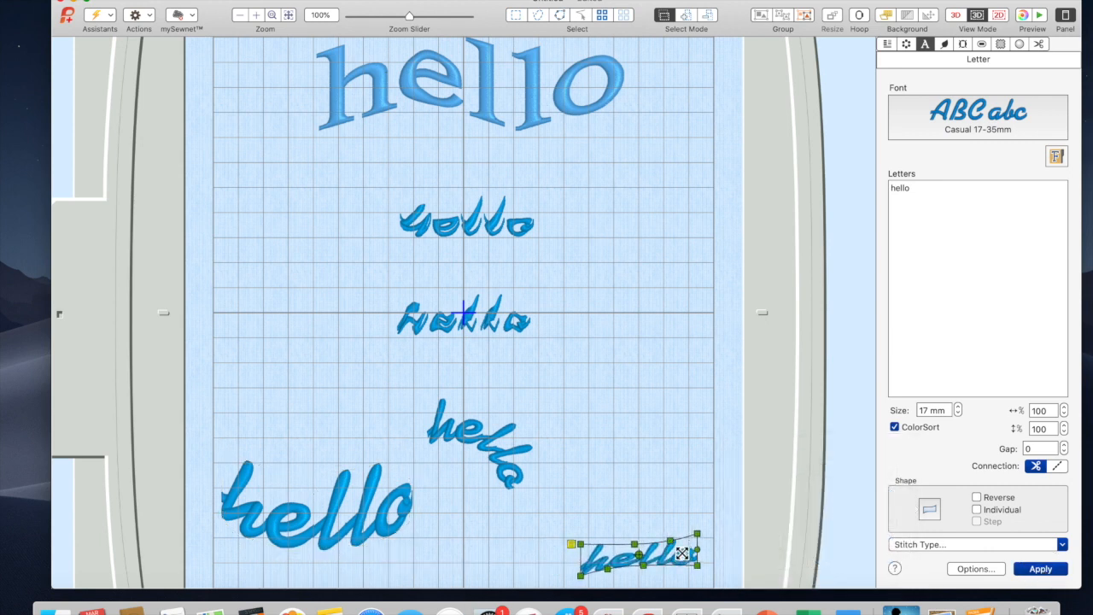
# Step: Stretch the lower-right "hello" taller from its top corner, deselect it and look over all the lettering in the hoop
pyautogui.moveTo(691, 506); pyautogui.dragTo(689, 481)
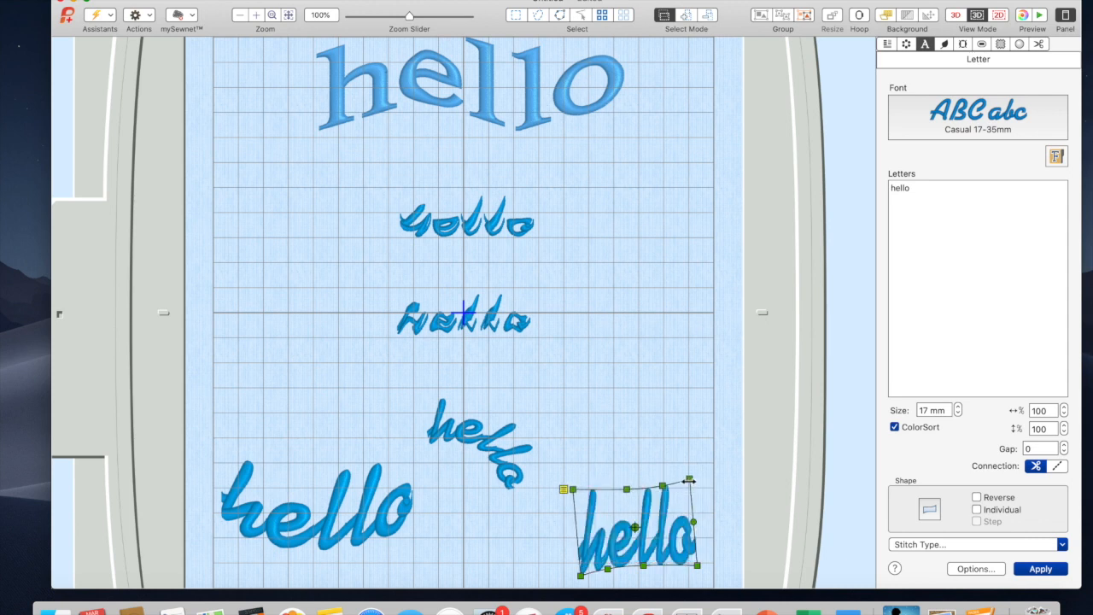
pyautogui.click(651, 365)
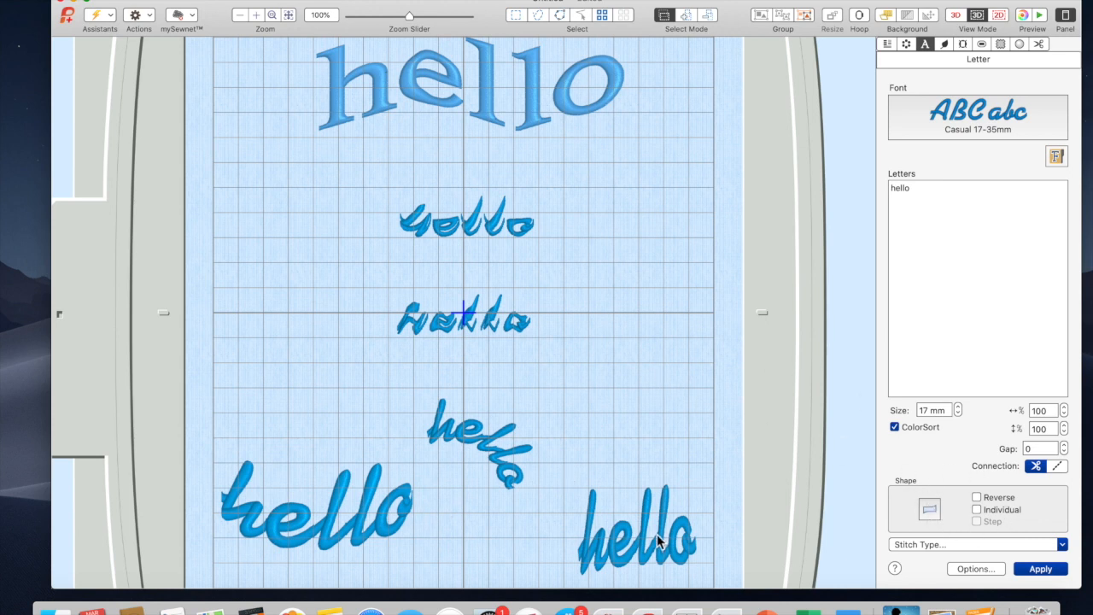
pyautogui.scroll(3, 699, 374)
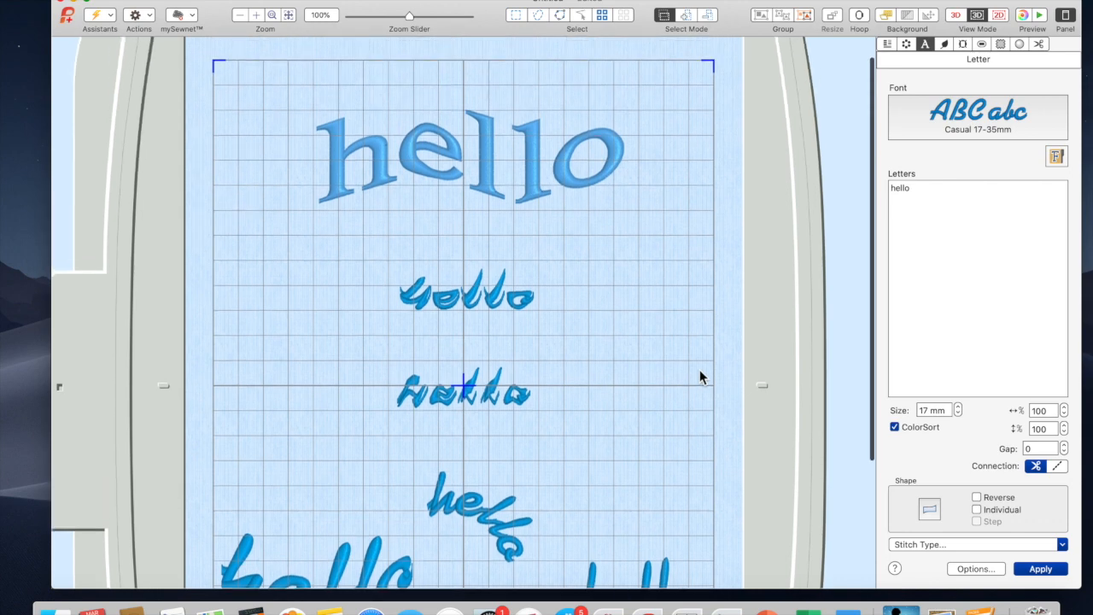
pyautogui.scroll(-5, 700, 373)
pyautogui.scroll(-1, 701, 373)
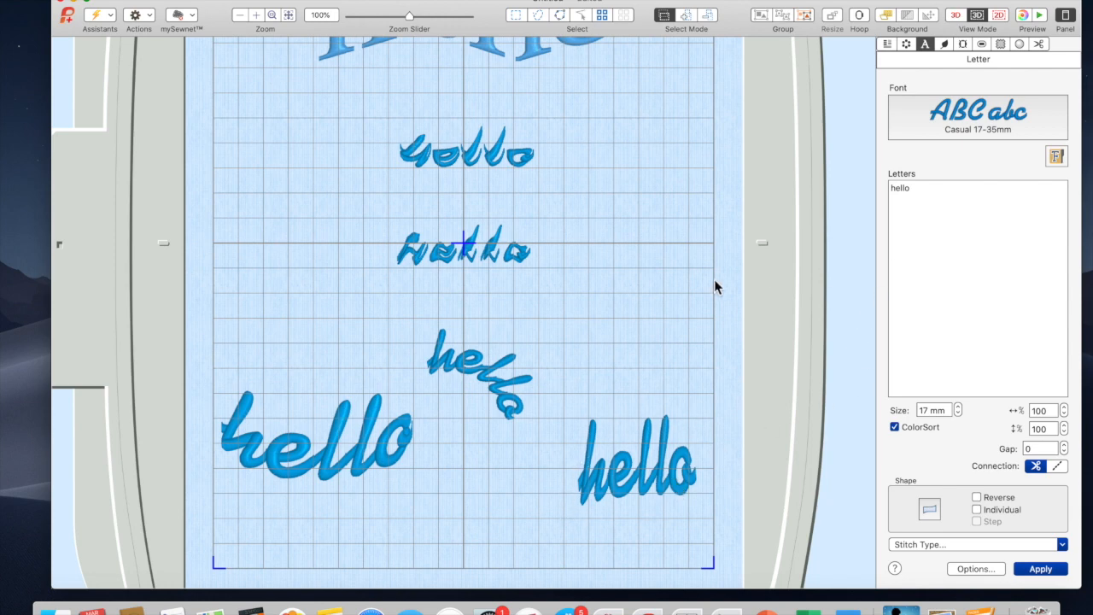
pyautogui.scroll(3, 625, 352)
pyautogui.scroll(2, 625, 352)
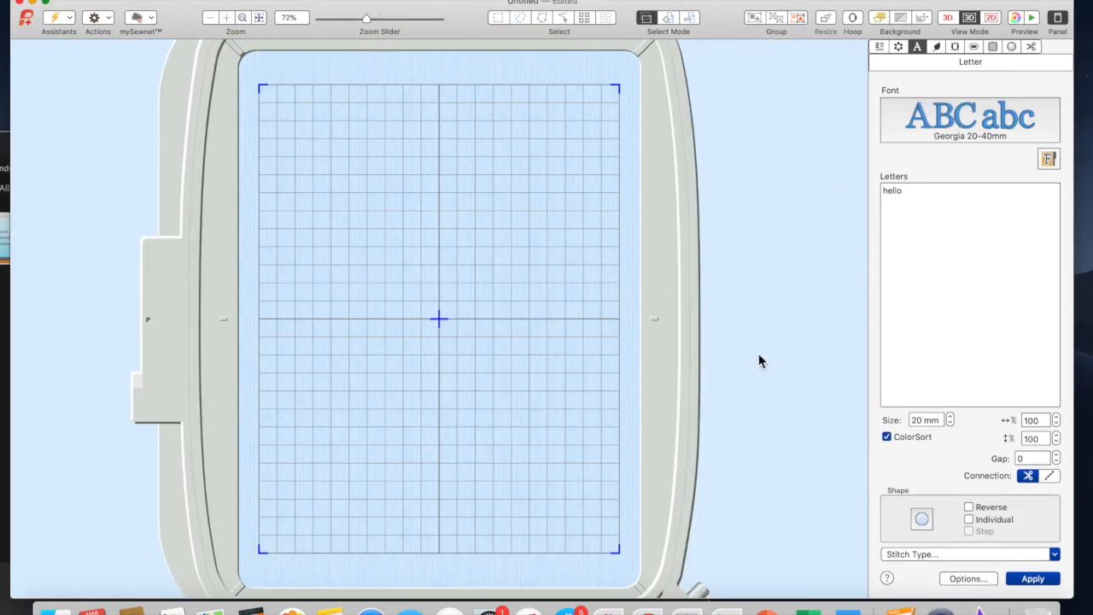
# Step: Add "hello" in Georgia 20-40mm with the circular outline shape at the hoop's centre and pull its two lower middle handles down
pyautogui.click(1036, 580)
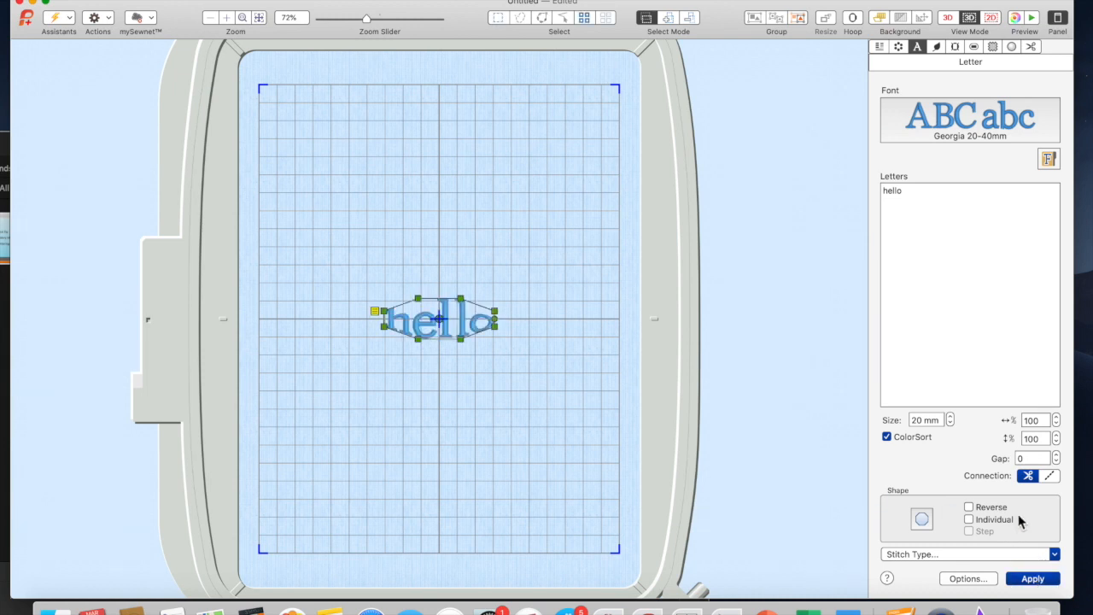
pyautogui.click(608, 440)
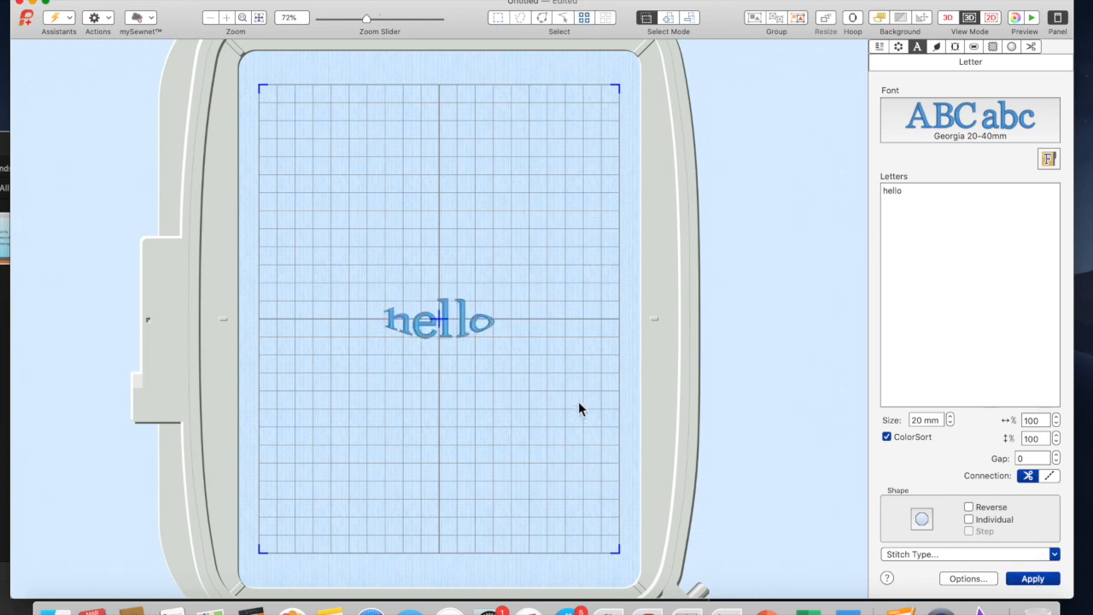
pyautogui.click(437, 317)
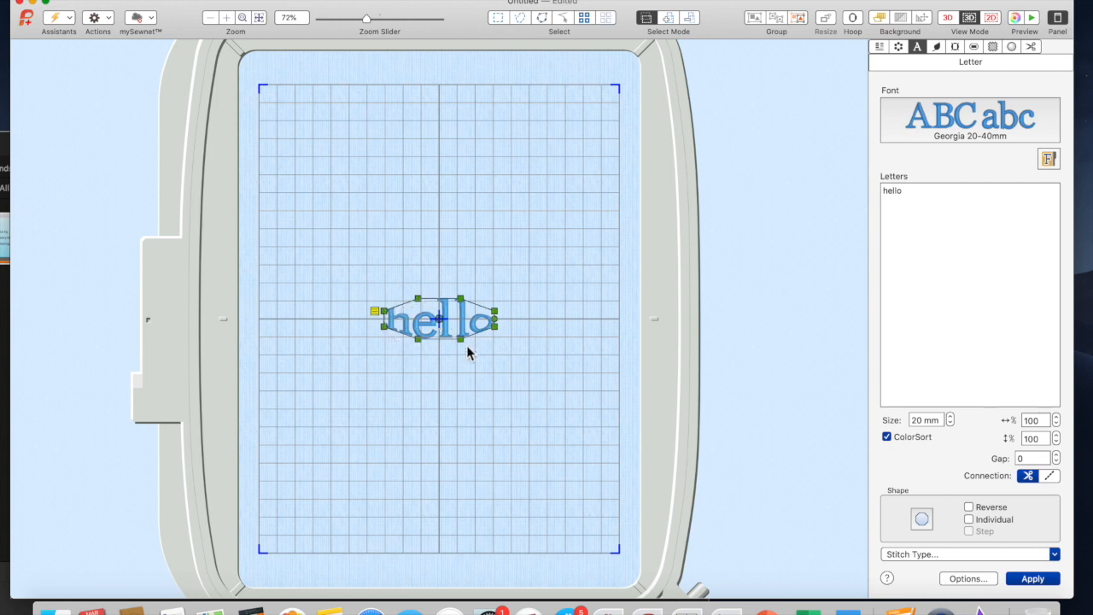
pyautogui.moveTo(461, 342); pyautogui.dragTo(461, 407)
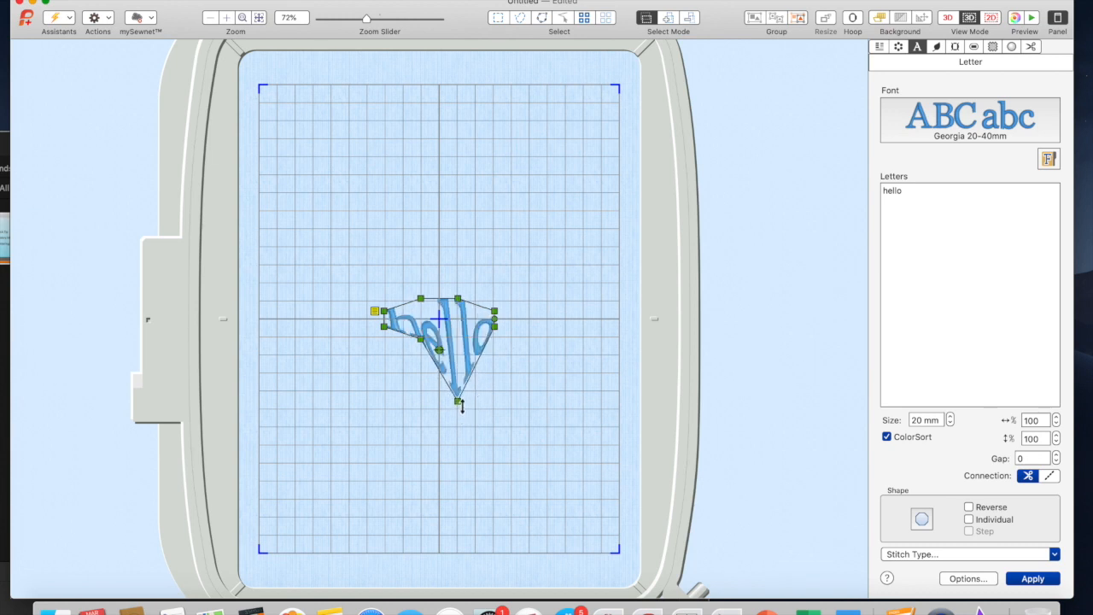
pyautogui.moveTo(421, 339); pyautogui.dragTo(391, 389)
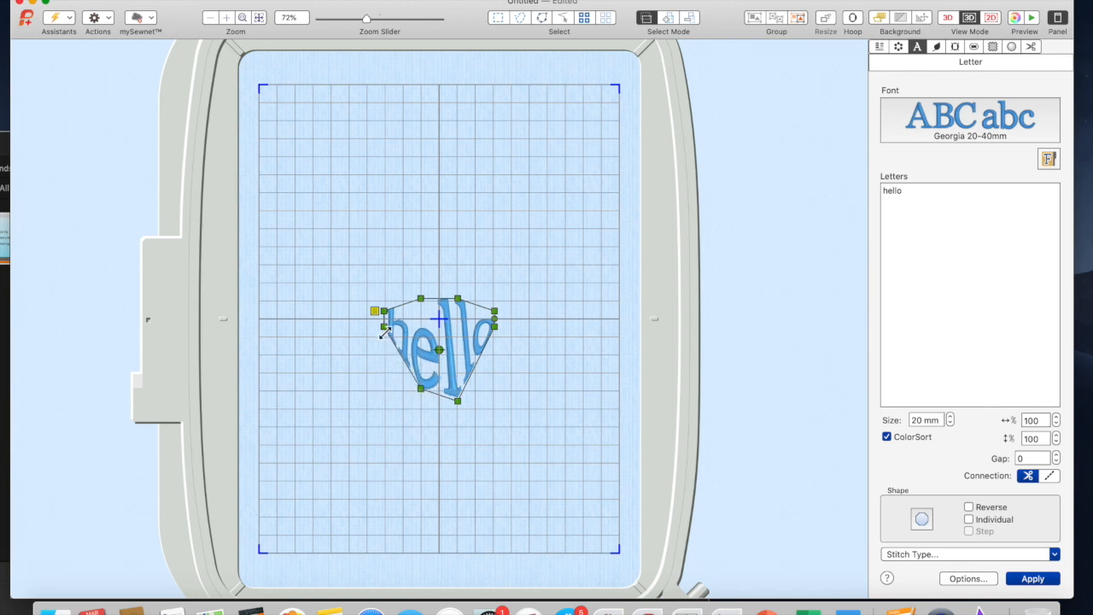
# Step: Enlarge and distort the circular-outline "hello" using its corner, top and bottom handles, and delete it
pyautogui.moveTo(378, 324); pyautogui.dragTo(362, 353)
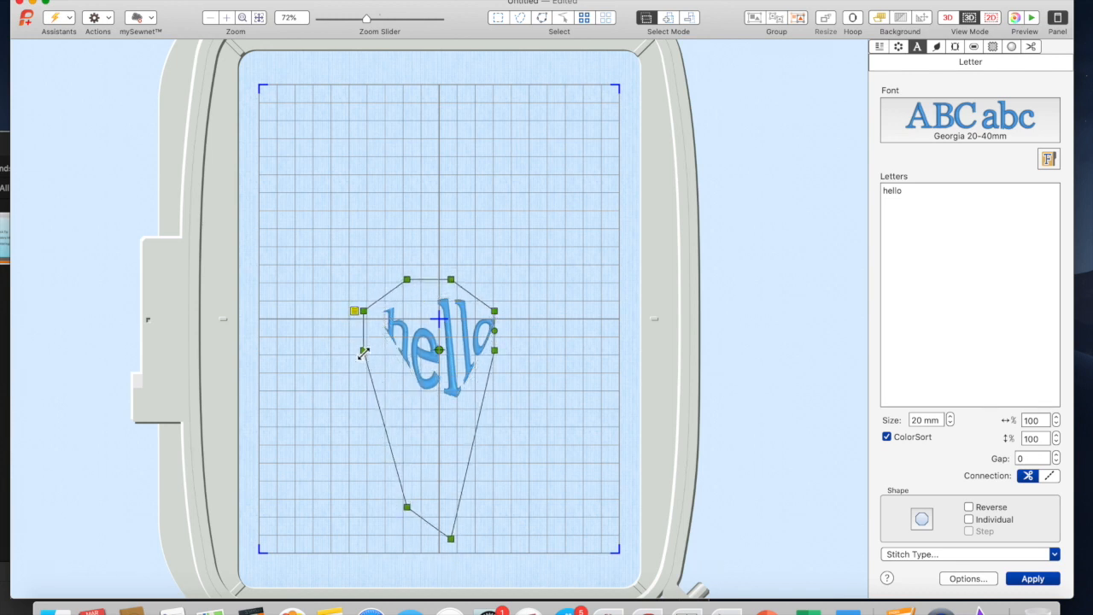
pyautogui.moveTo(407, 279); pyautogui.dragTo(478, 258)
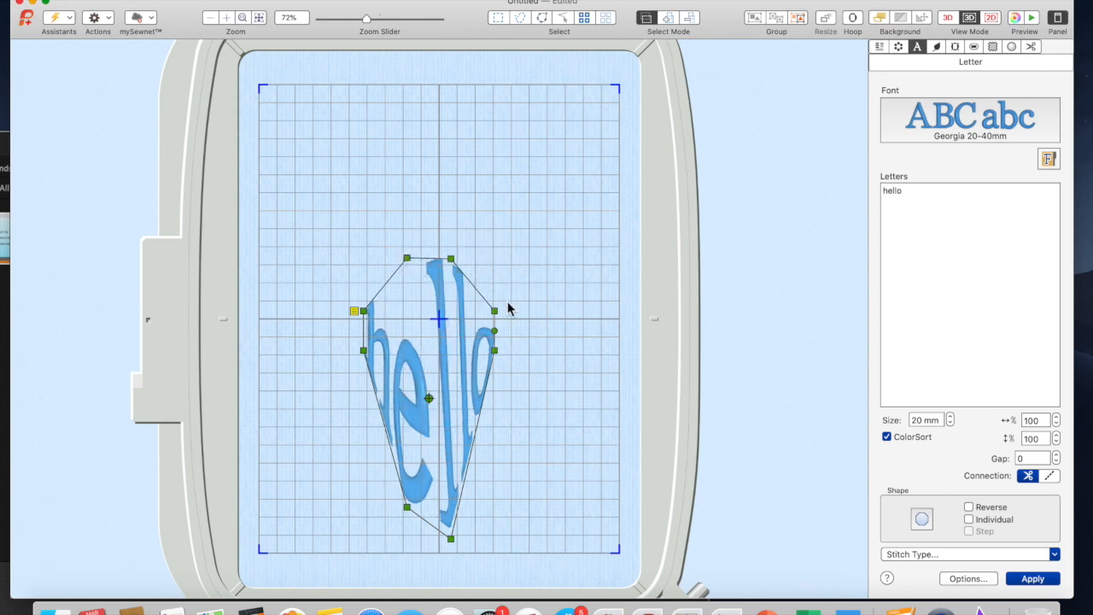
pyautogui.moveTo(495, 310); pyautogui.dragTo(558, 299)
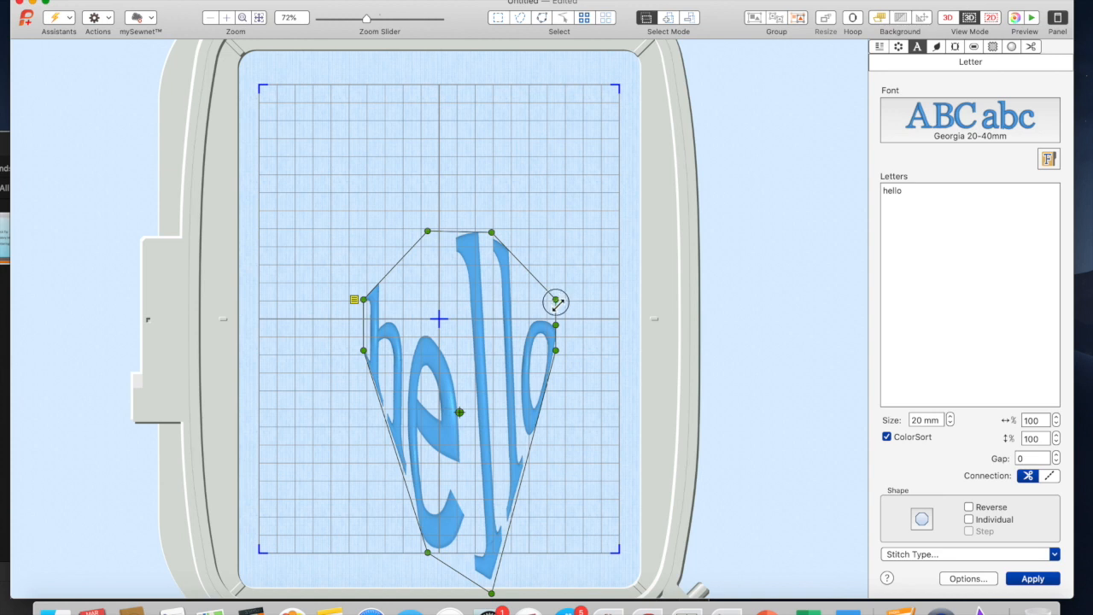
pyautogui.moveTo(556, 301); pyautogui.dragTo(605, 301)
pyautogui.moveTo(523, 590); pyautogui.dragTo(516, 509)
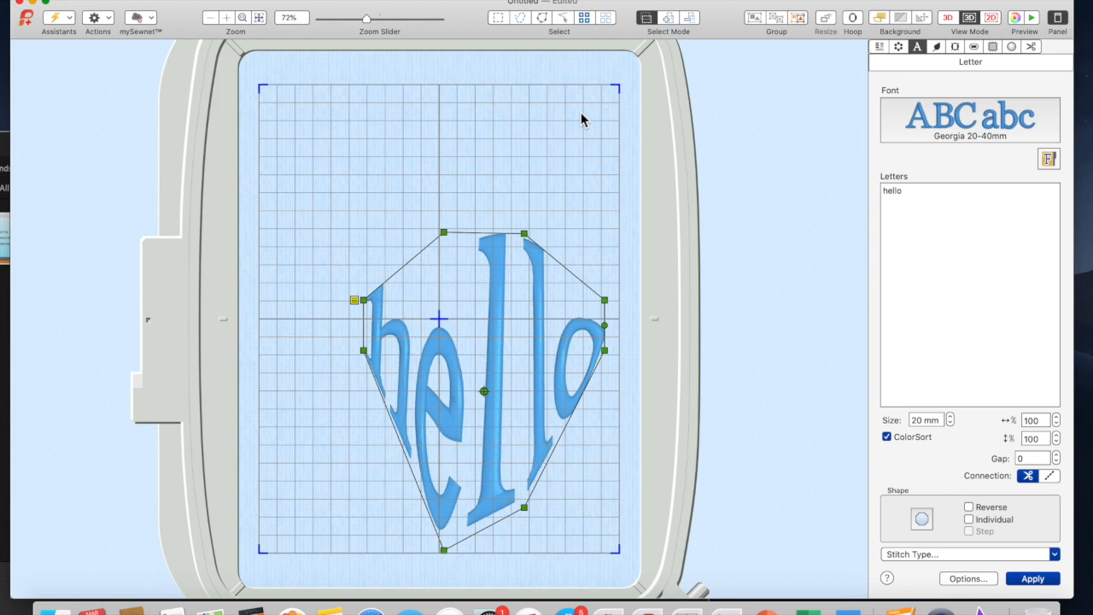
pyautogui.press('Delete')
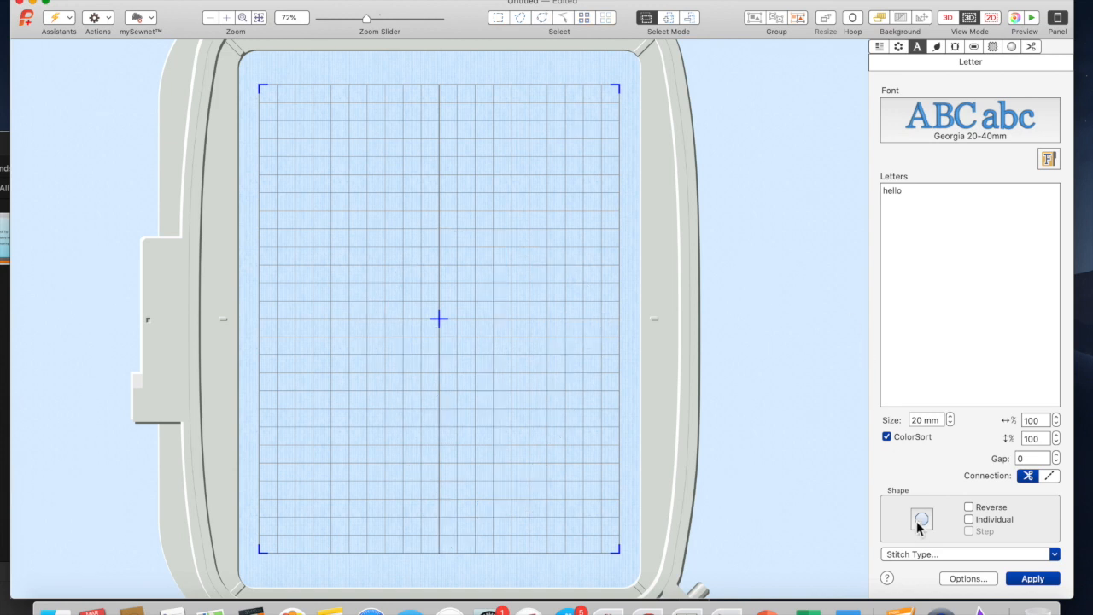
# Step: Add "hello" with the upward-arching shape at the hoop's centre and enlarge it from its right corners
pyautogui.click(921, 520)
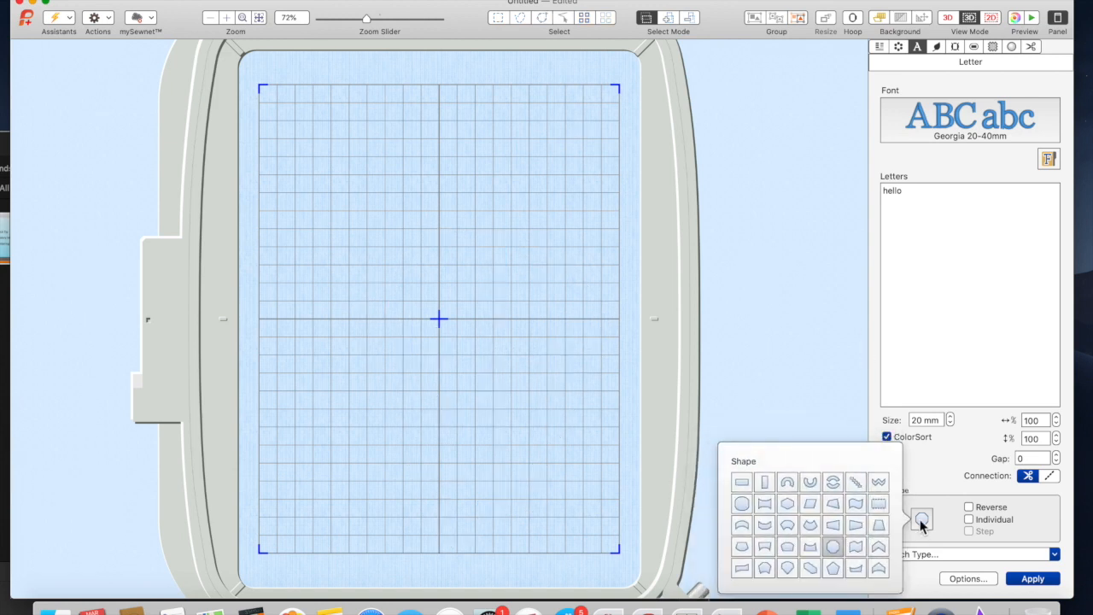
pyautogui.click(747, 528)
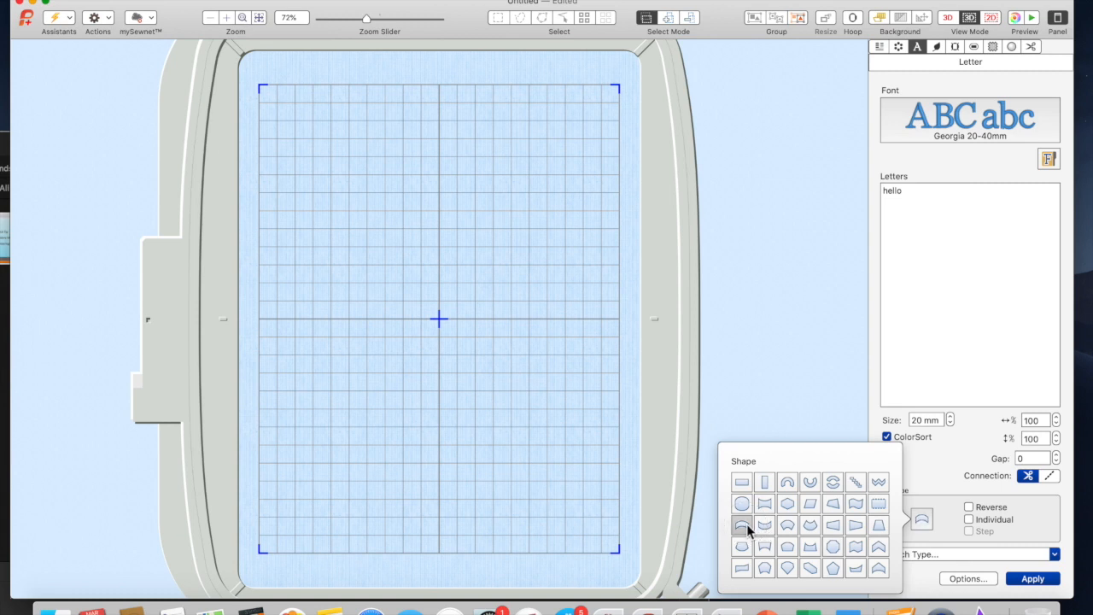
pyautogui.click(1036, 579)
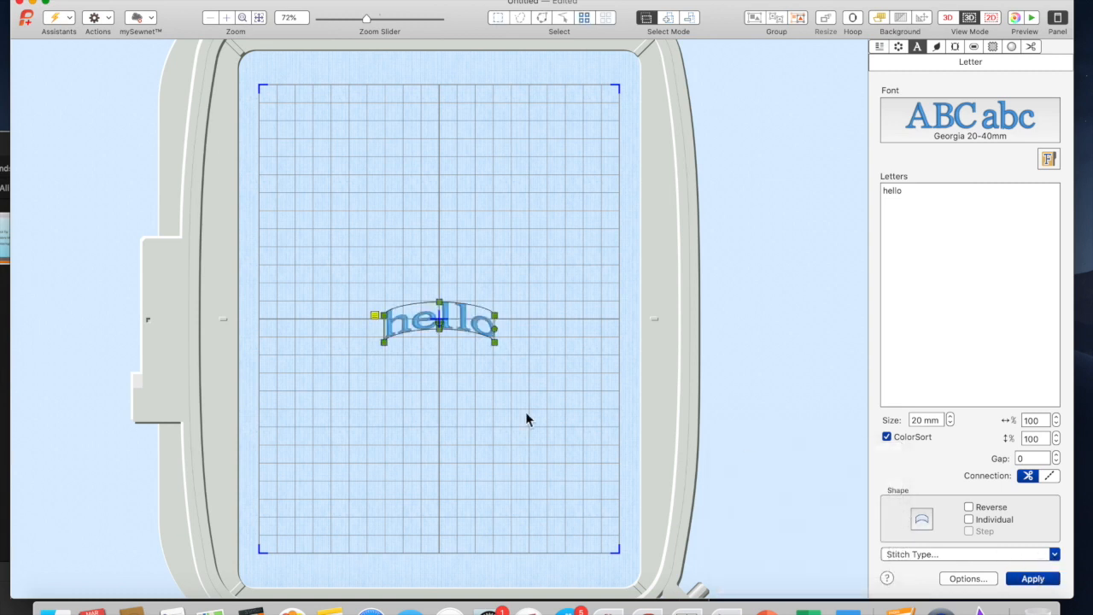
pyautogui.moveTo(494, 316); pyautogui.dragTo(505, 283)
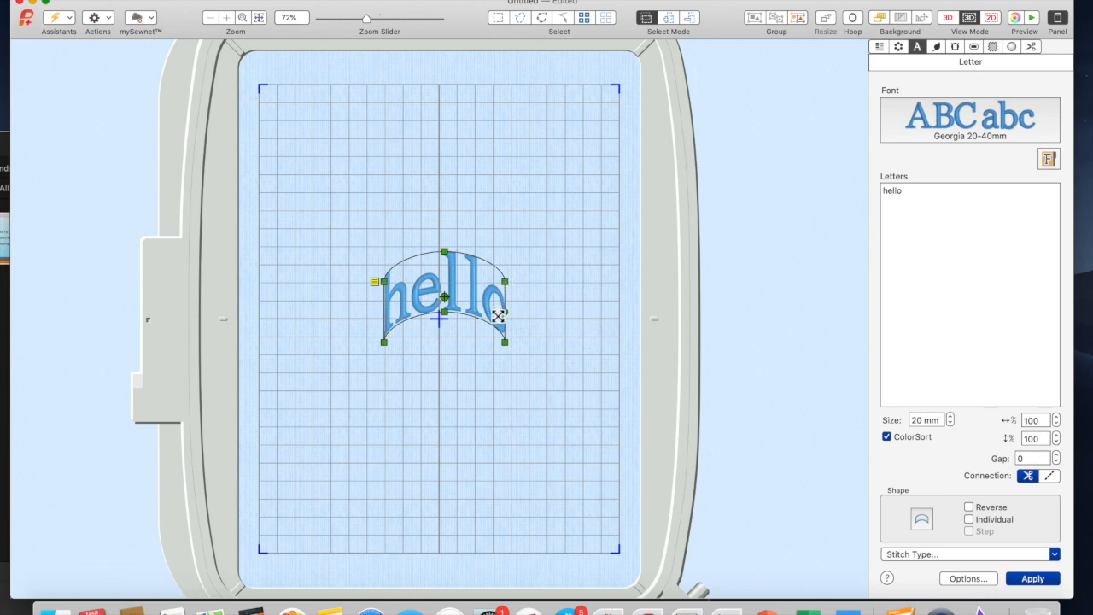
pyautogui.moveTo(505, 342); pyautogui.dragTo(519, 317)
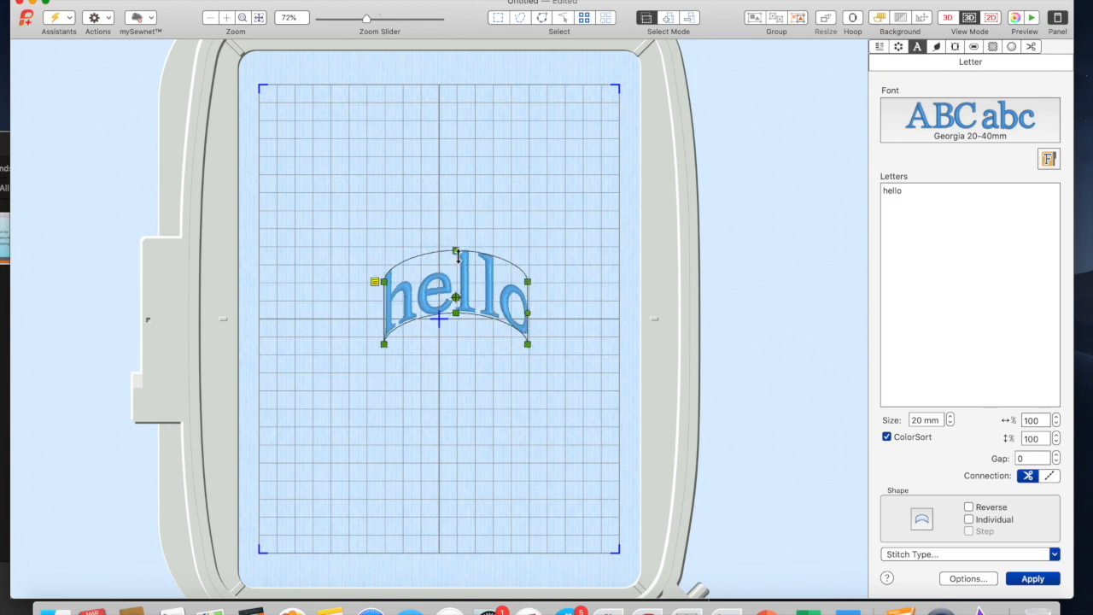
# Step: Raise the arched lettering's upper curve and widen the word on both sides to nearly fill the hoop's width
pyautogui.moveTo(455, 249); pyautogui.dragTo(456, 187)
pyautogui.moveTo(456, 316)
pyautogui.mouseDown()
pyautogui.moveTo(455, 425)
pyautogui.moveTo(456, 313)
pyautogui.mouseUp()
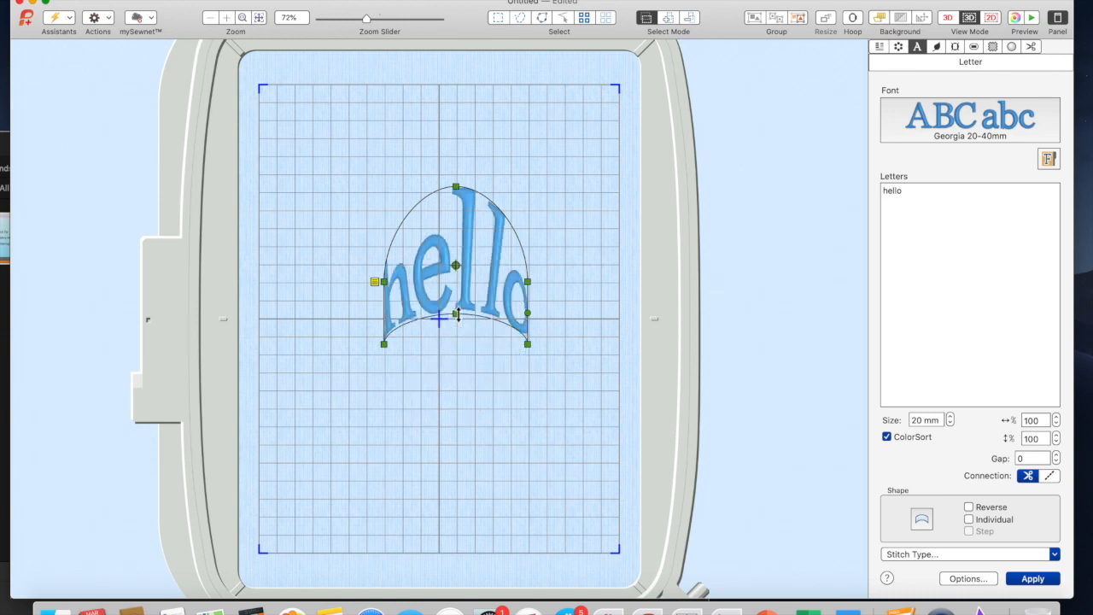
pyautogui.moveTo(376, 282); pyautogui.dragTo(290, 286)
pyautogui.moveTo(415, 211); pyautogui.dragTo(415, 242)
pyautogui.moveTo(525, 341); pyautogui.dragTo(589, 390)
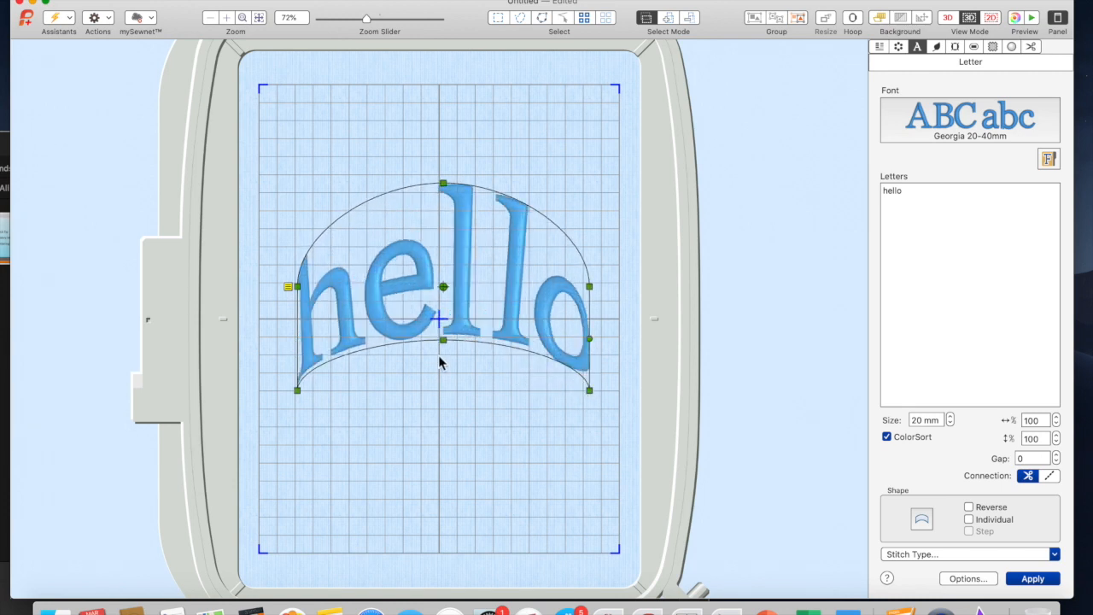